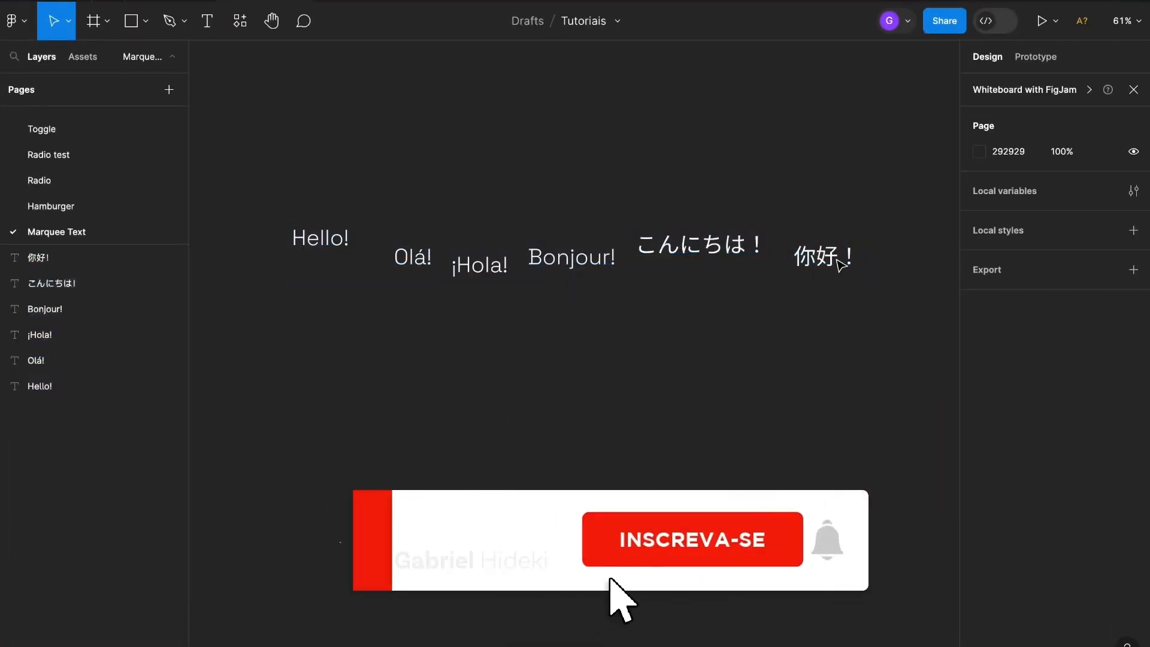
{"action": "left_click", "coordinate": [824, 256]}
{"action": "left_click", "coordinate": [698, 245]}
{"action": "left_click", "coordinate": [572, 258]}
{"action": "left_click", "coordinate": [484, 272]}
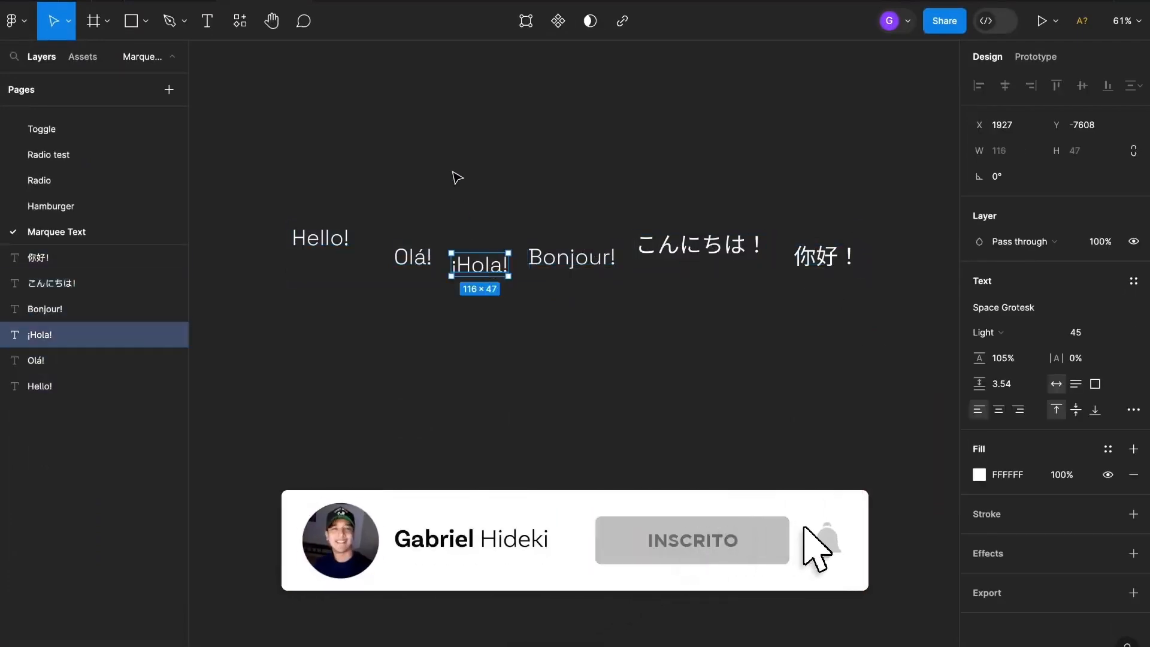
{"action": "left_click", "coordinate": [444, 157]}
{"action": "scroll", "coordinate": [449, 168], "scroll_direction": "down", "scroll_amount": 2}
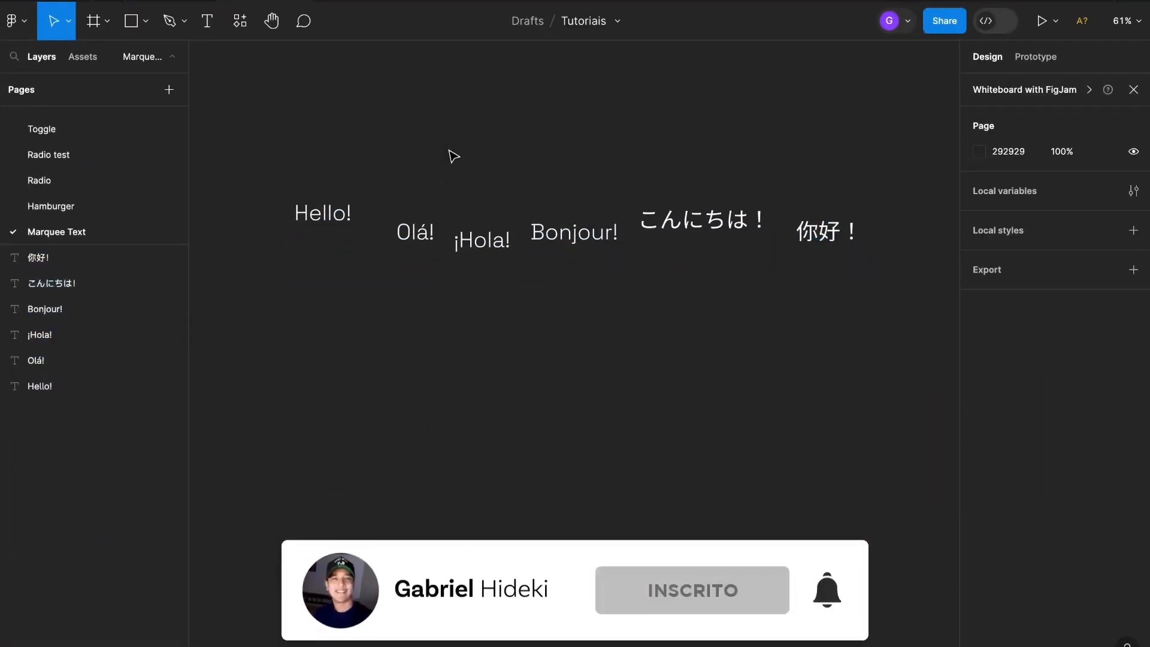
- Draw a frame below the greeting texts and set its size to 1440 × 1024
{"action": "left_click", "coordinate": [95, 21]}
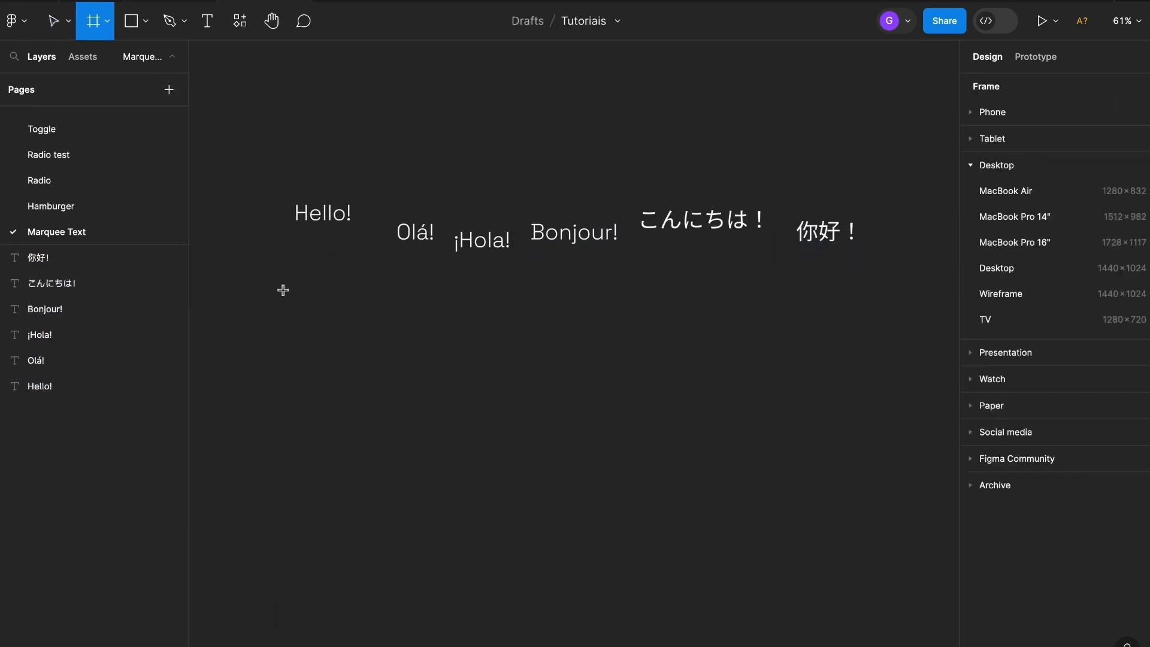
{"action": "mouse_move", "coordinate": [270, 292]}
{"action": "left_mouse_down"}
{"action": "mouse_move", "coordinate": [752, 524]}
{"action": "mouse_move", "coordinate": [756, 584]}
{"action": "left_mouse_up"}
{"action": "left_click", "coordinate": [1007, 177]}
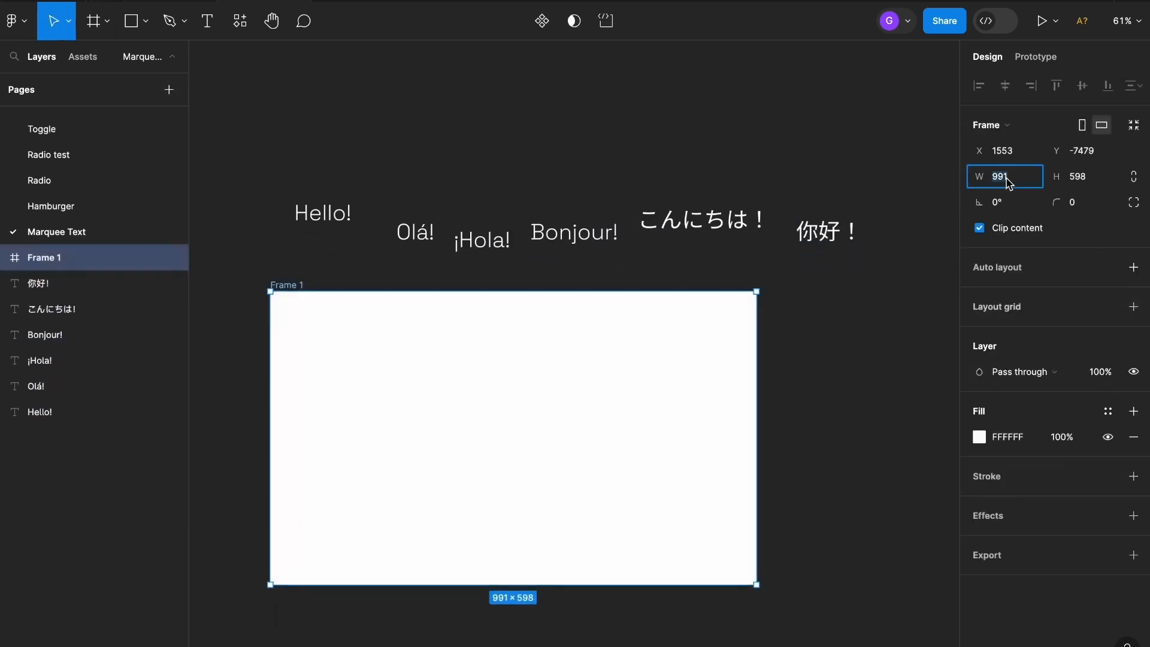
{"action": "type", "text": "1440"}
{"action": "key", "text": "Tab"}
{"action": "type", "text": "1024"}
{"action": "key", "text": "Return"}
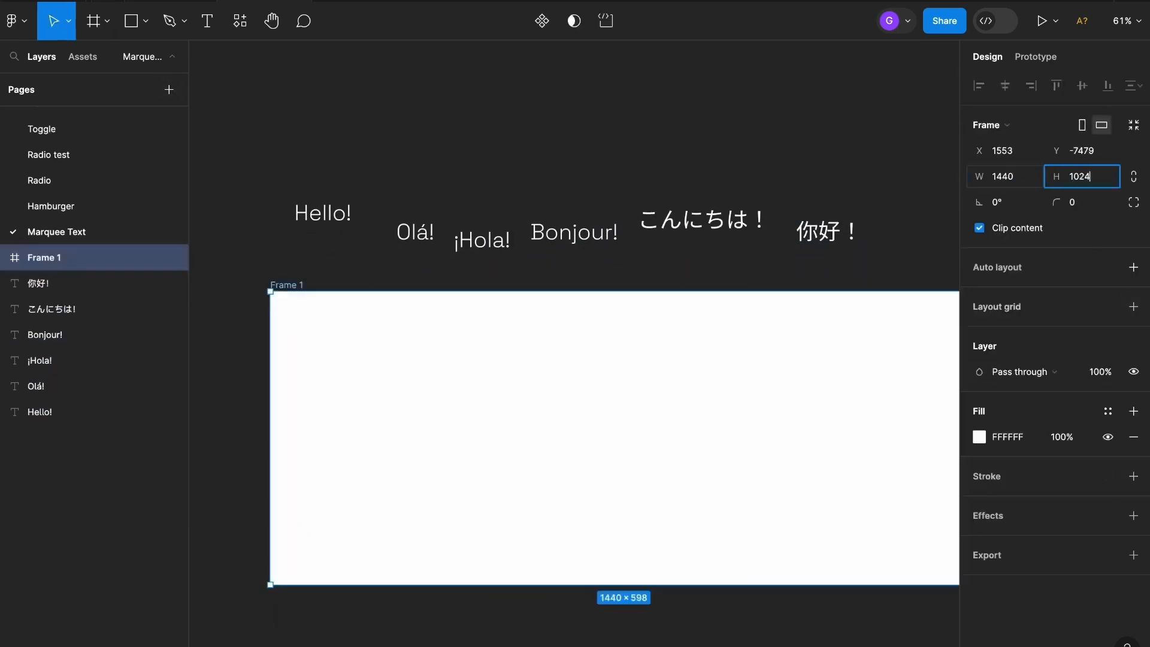
- Select all six greeting texts and wrap them in an auto layout frame
{"action": "left_click", "coordinate": [417, 142]}
{"action": "left_click_drag", "start_coordinate": [267, 173], "coordinate": [863, 234]}
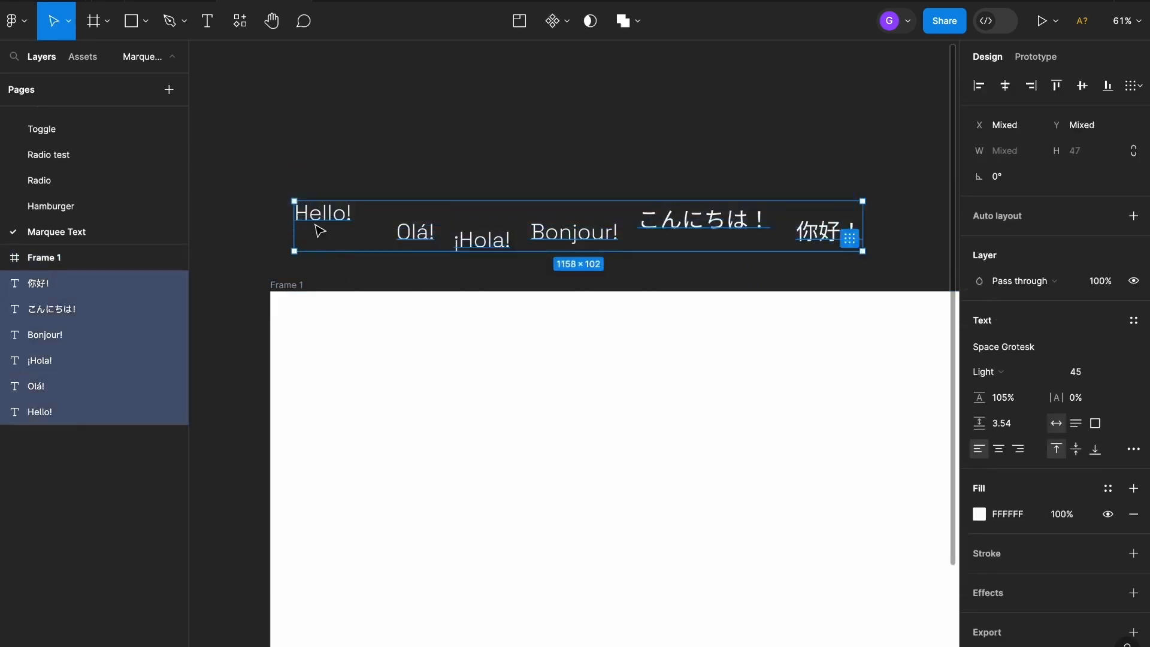
{"action": "right_click", "coordinate": [746, 226]}
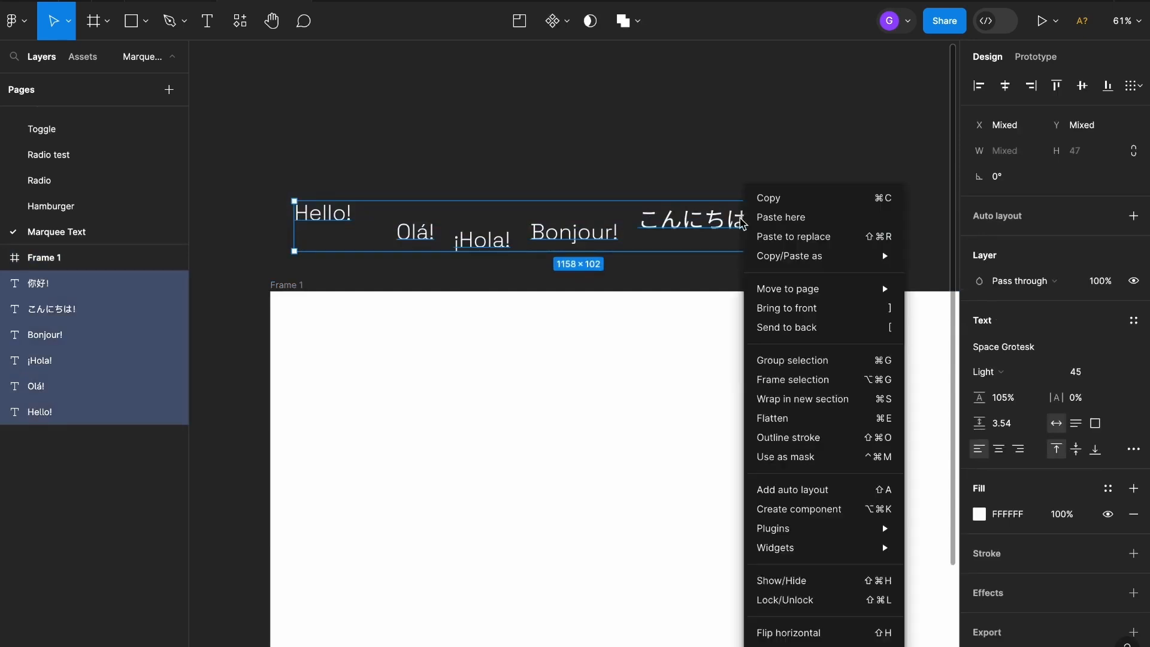
{"action": "left_click", "coordinate": [816, 495]}
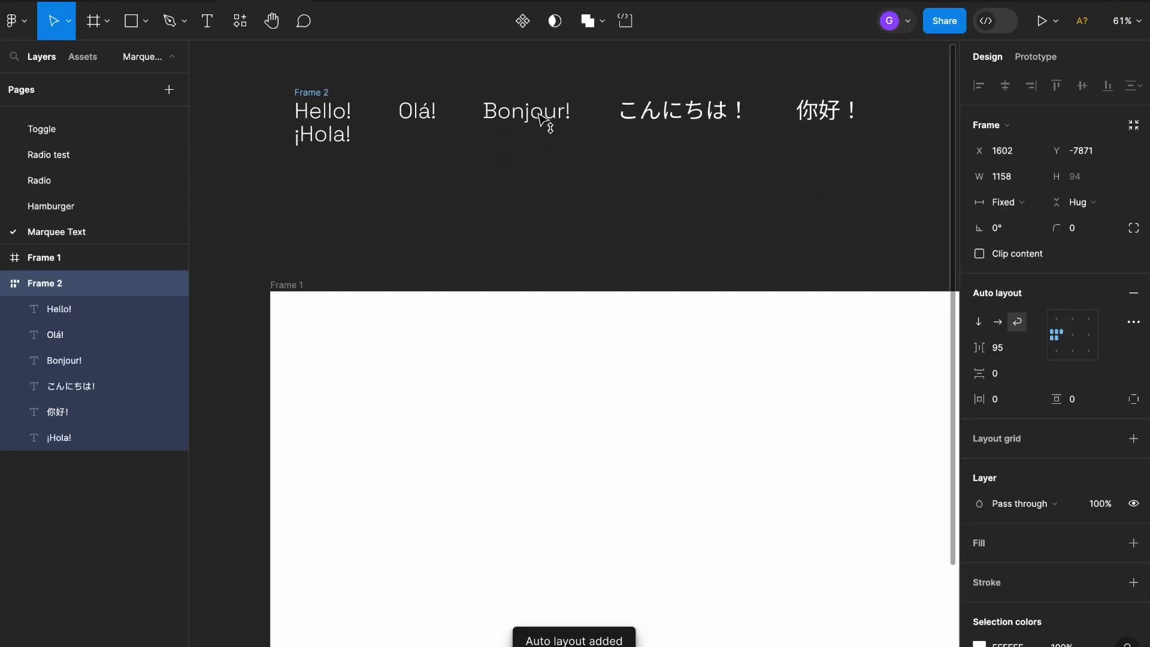
{"action": "scroll", "coordinate": [513, 210], "scroll_direction": "up", "scroll_amount": 3}
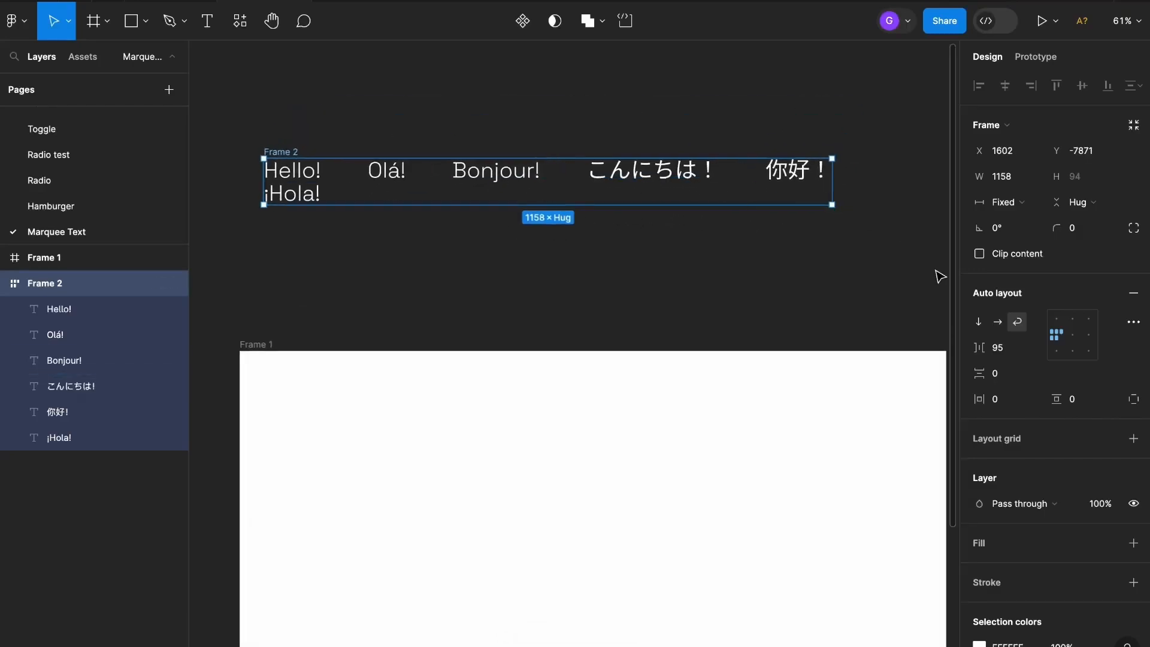
- Set the greeting frame's auto layout direction to horizontal without wrapping, with a gap of 40 between items
{"action": "left_click", "coordinate": [999, 324]}
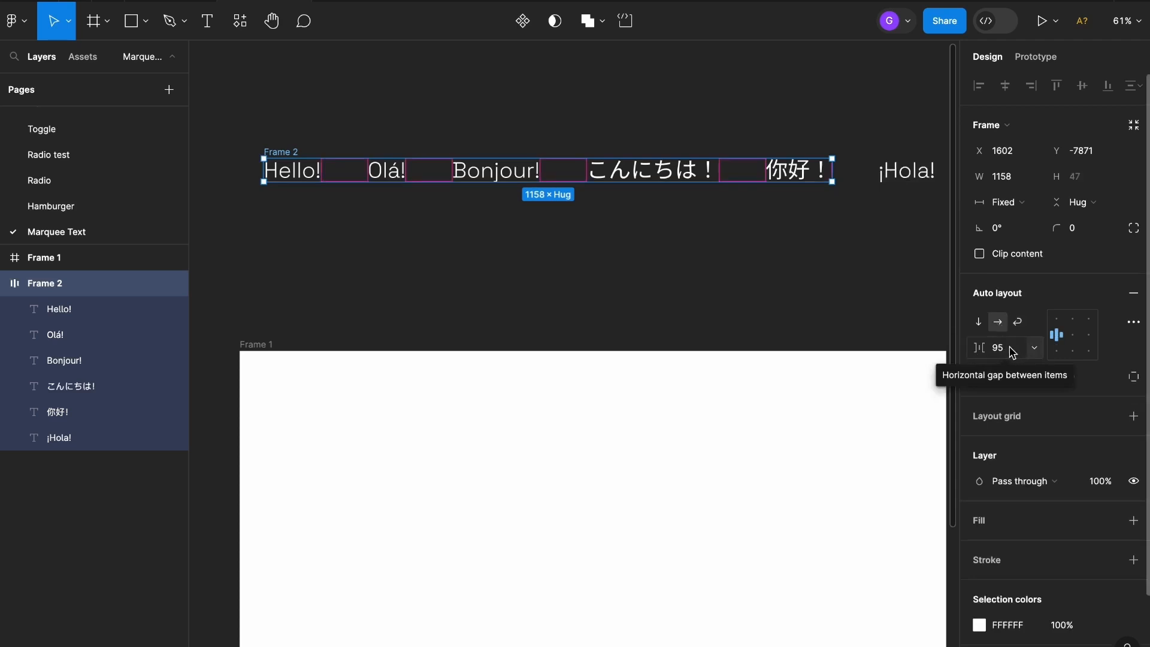
{"action": "left_click", "coordinate": [999, 348]}
{"action": "type", "text": "40"}
{"action": "key", "text": "Return"}
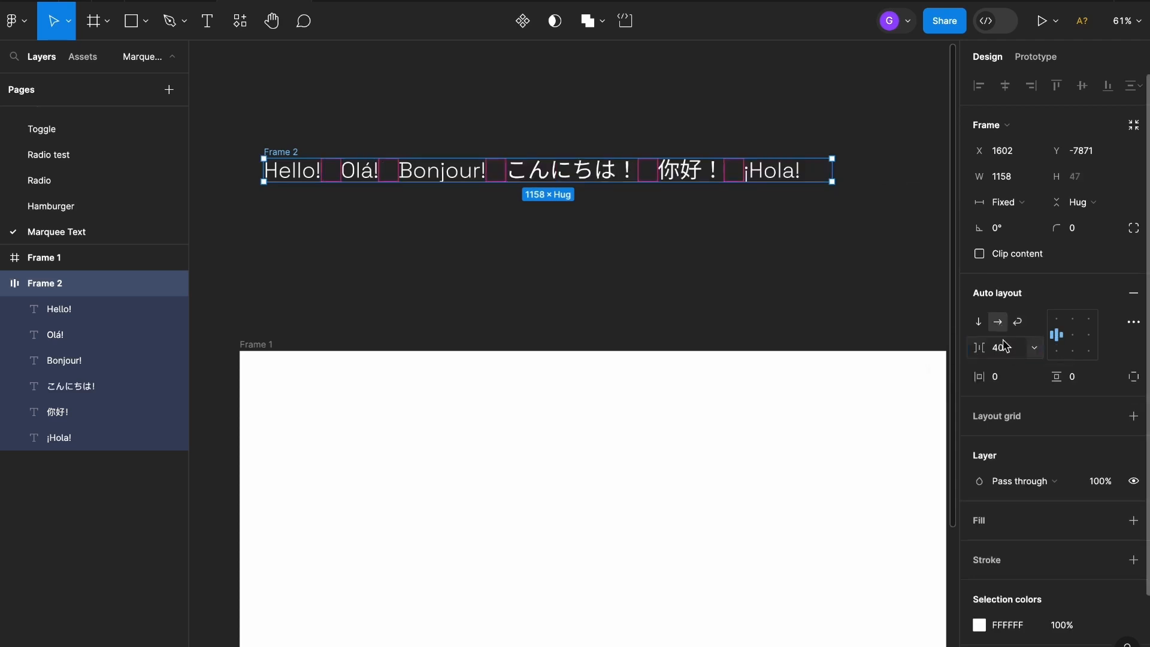
{"action": "left_click", "coordinate": [826, 208]}
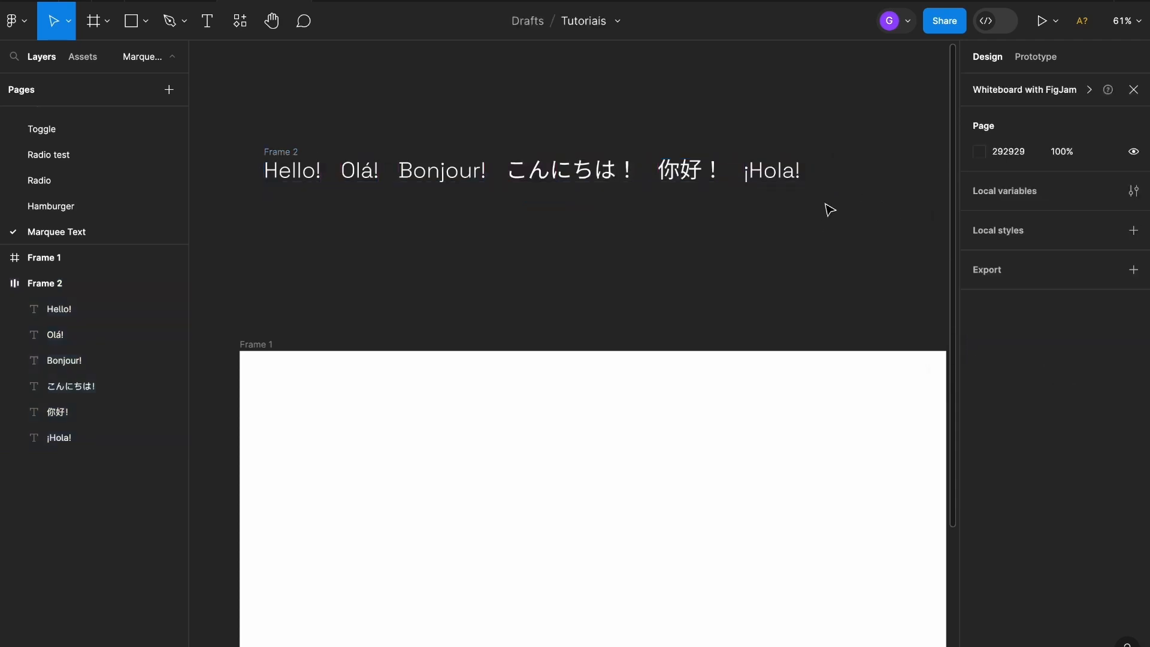
- Narrow the greeting frame to a width of 1094 so its edge ends flush with the final "¡Hola!"
{"action": "left_click", "coordinate": [771, 171]}
{"action": "left_click", "coordinate": [272, 156]}
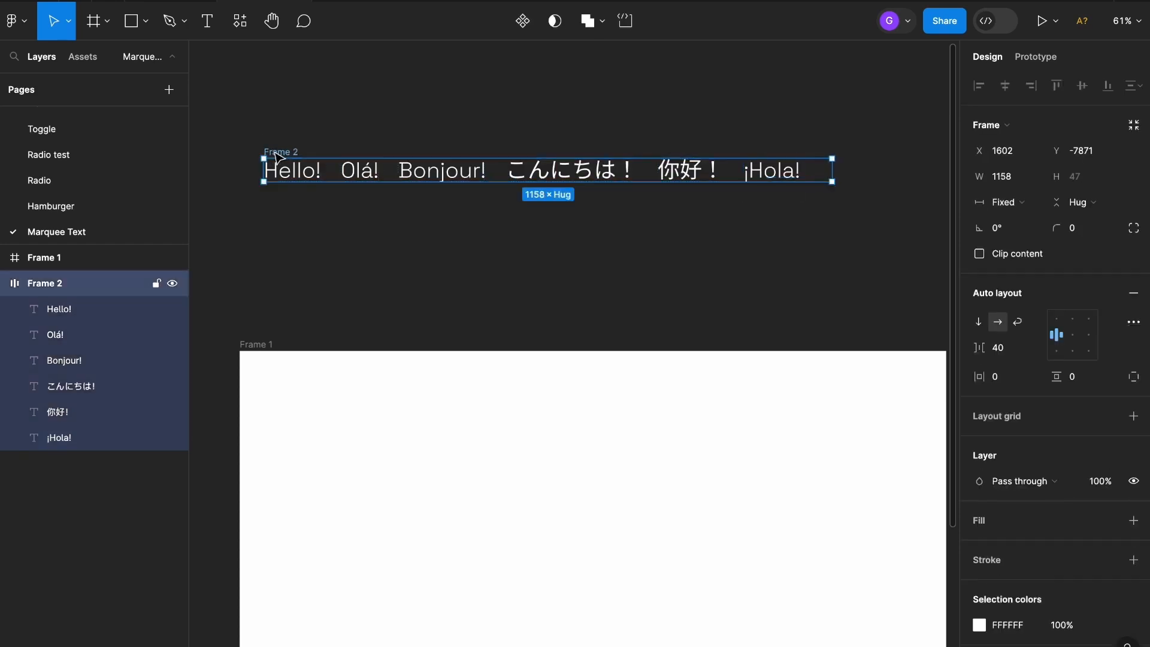
{"action": "left_click_drag", "start_coordinate": [835, 171], "coordinate": [805, 175]}
{"action": "scroll", "coordinate": [804, 174], "scroll_direction": "up", "scroll_amount": 5}
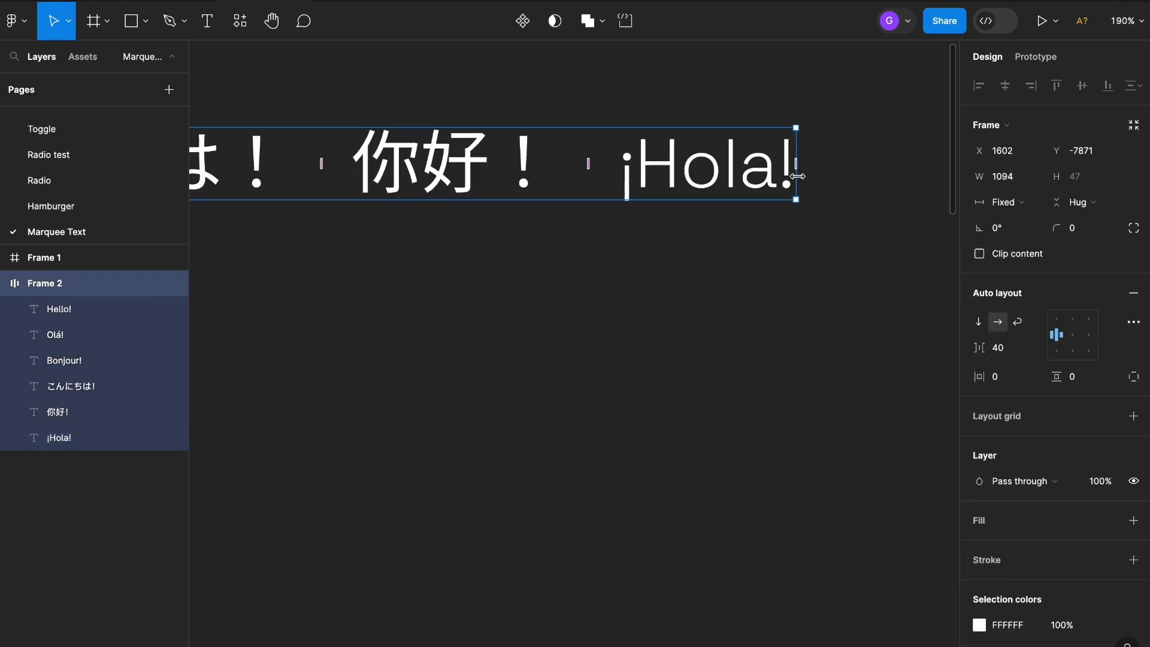
{"action": "scroll", "coordinate": [798, 176], "scroll_direction": "down", "scroll_amount": 5}
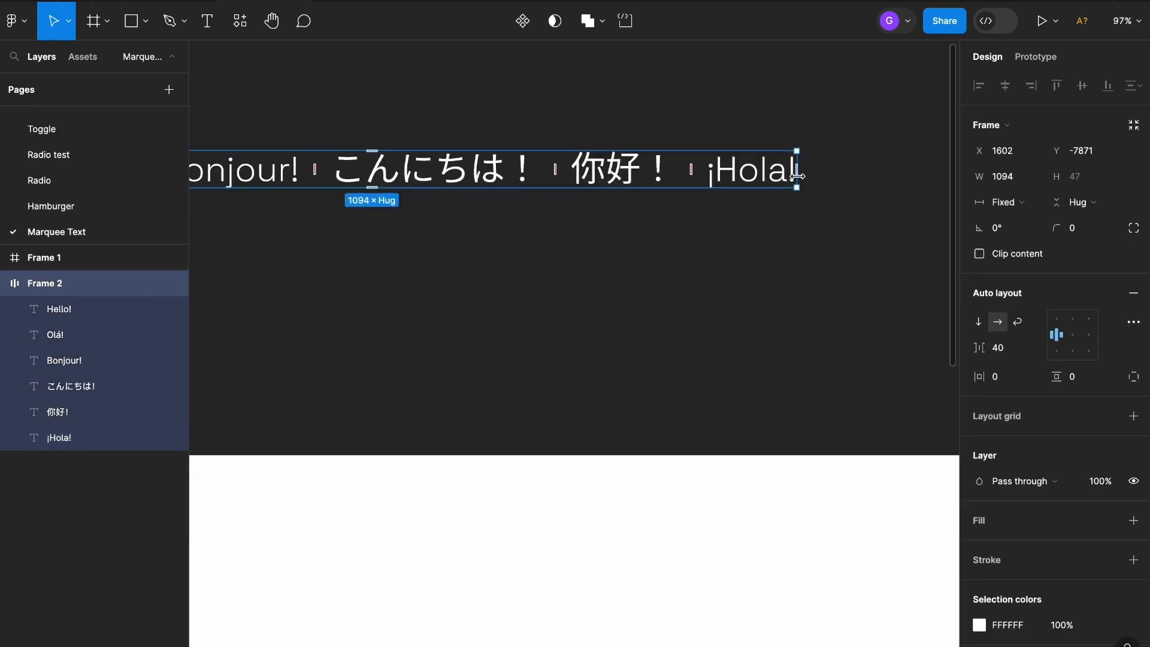
{"action": "left_click", "coordinate": [377, 219]}
{"action": "left_click_drag", "start_coordinate": [376, 219], "coordinate": [401, 235]}
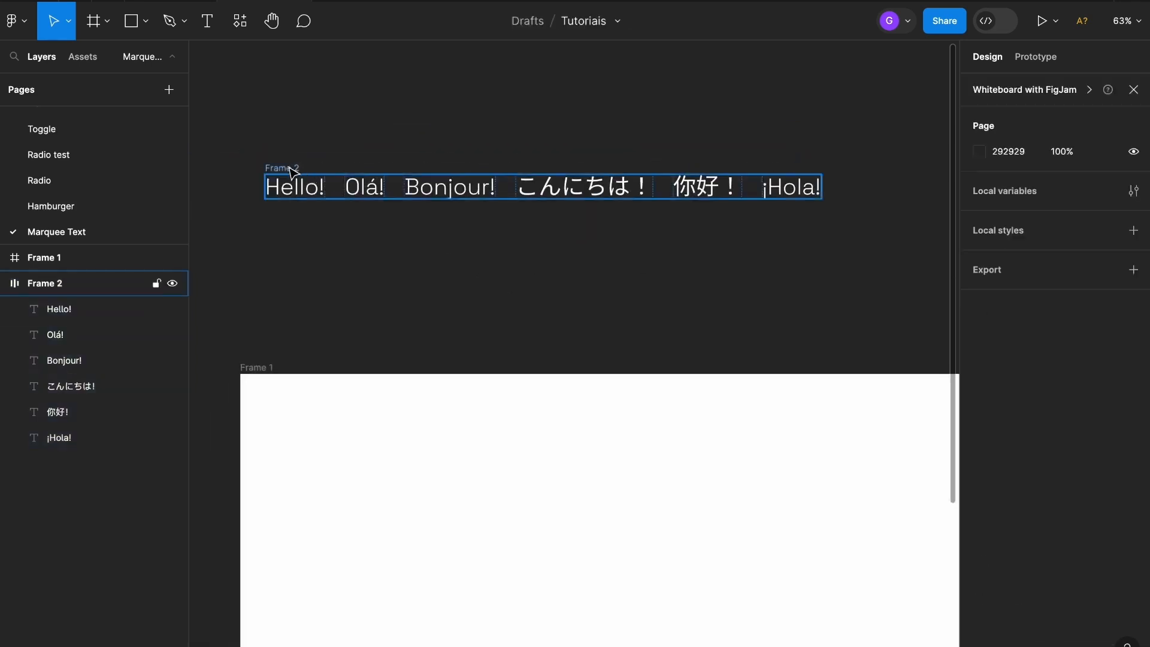
- Rename the greeting frame as "Bloco de Elementos"
{"action": "left_click", "coordinate": [290, 168]}
{"action": "type", "text": "Bloco de"}
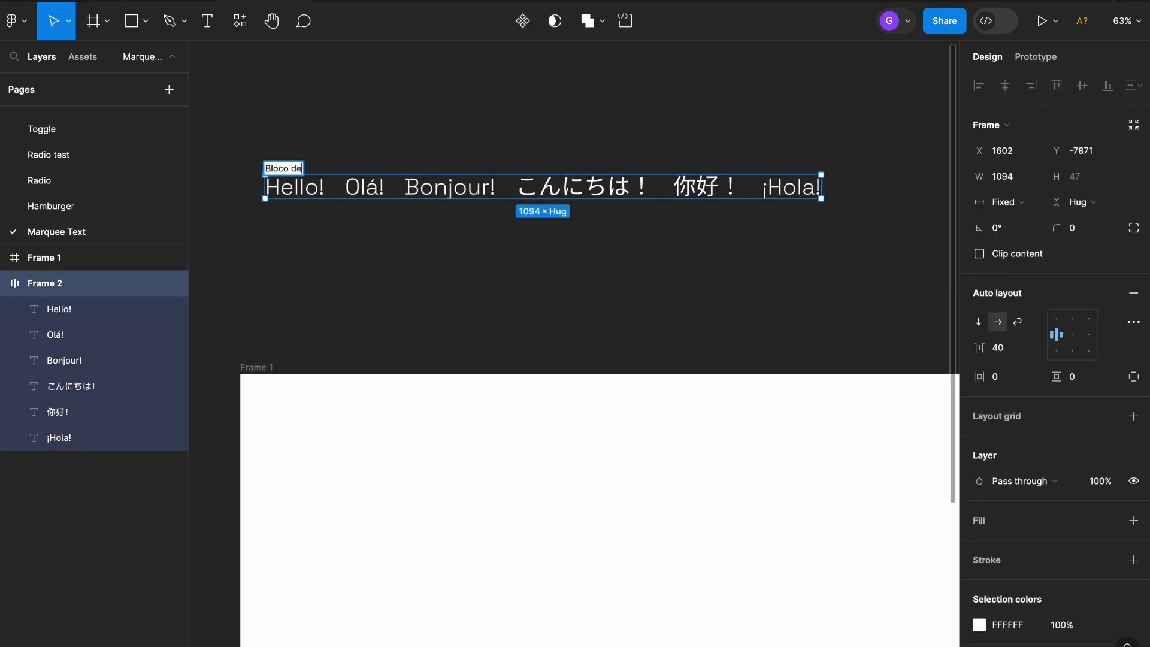
{"action": "type", "text": " Elementos"}
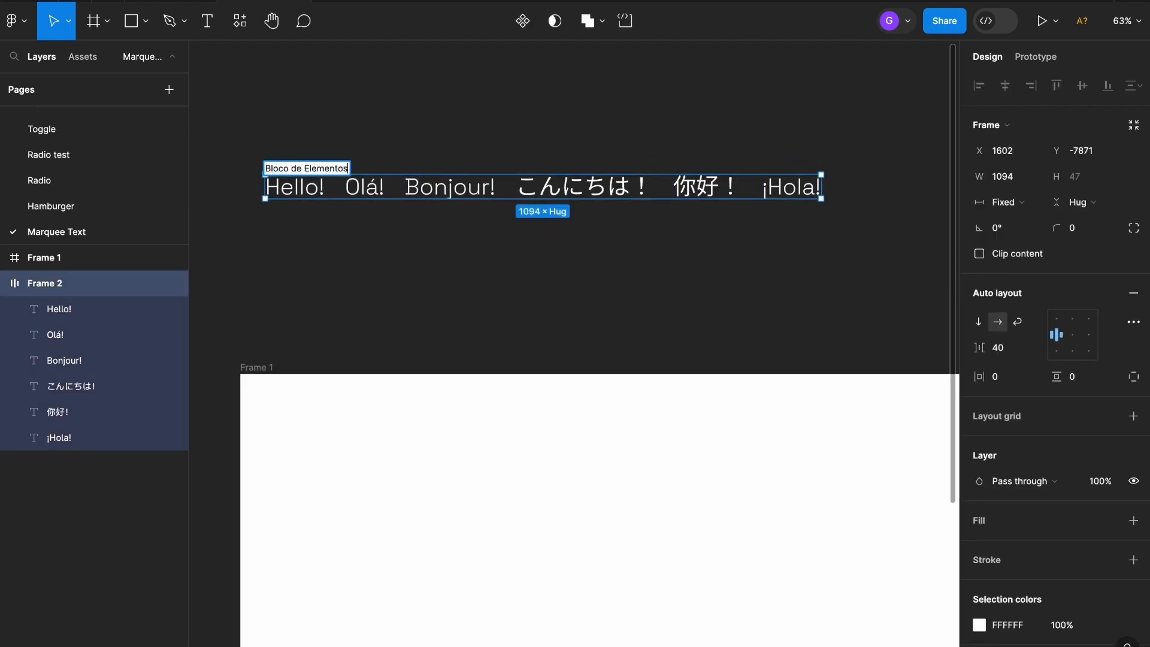
{"action": "key", "text": "Return"}
{"action": "left_click", "coordinate": [334, 159]}
{"action": "scroll", "coordinate": [336, 154], "scroll_direction": "down", "scroll_amount": 3}
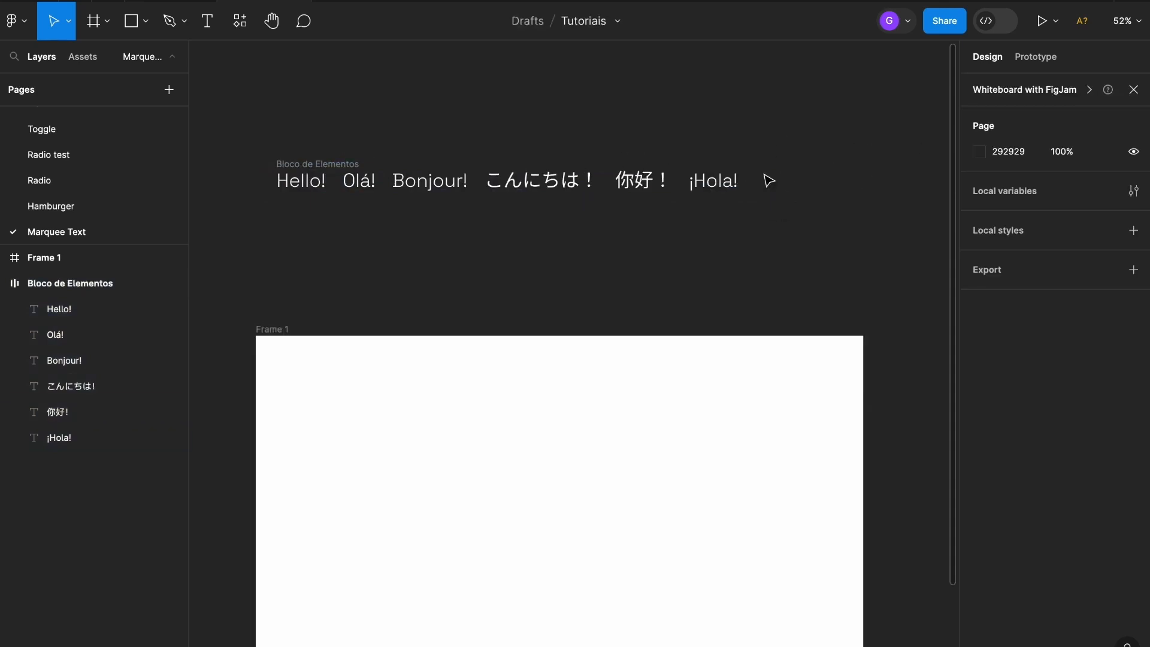
{"action": "left_click", "coordinate": [659, 187]}
{"action": "left_click", "coordinate": [459, 141]}
{"action": "left_click", "coordinate": [352, 163]}
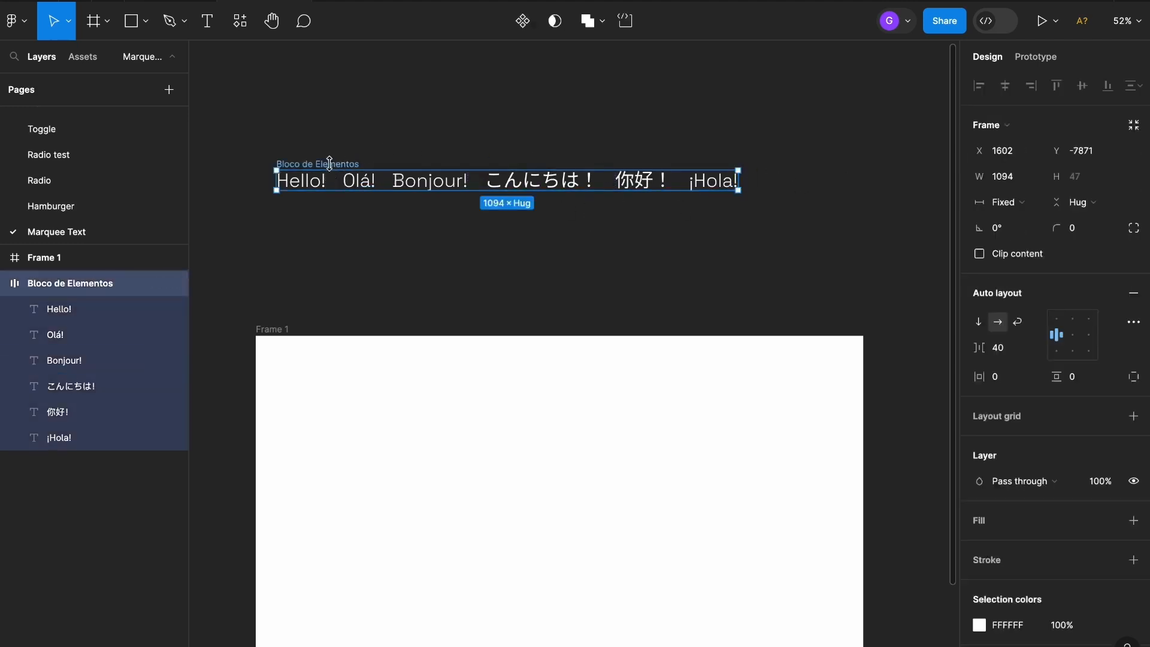
{"action": "key", "text": "Escape"}
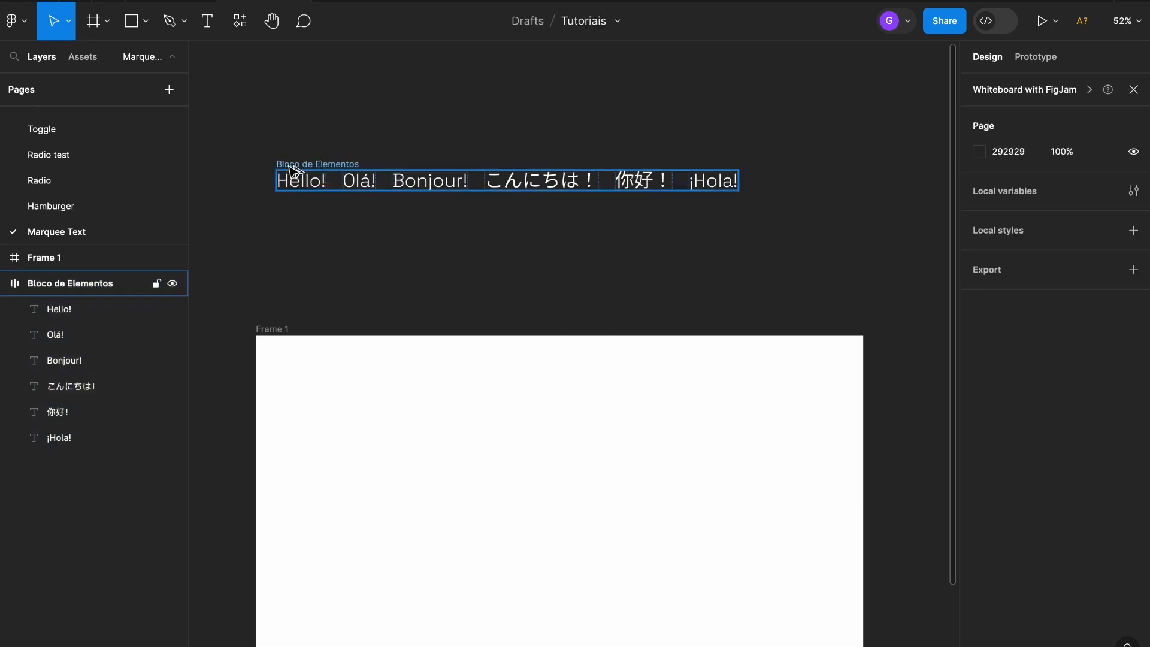
- Duplicate the "Bloco de Elementos" frame to the right of the original and set the spacing between the two to 45
{"action": "left_click_drag", "start_coordinate": [294, 171], "coordinate": [761, 178]}
{"action": "left_click", "coordinate": [334, 163]}
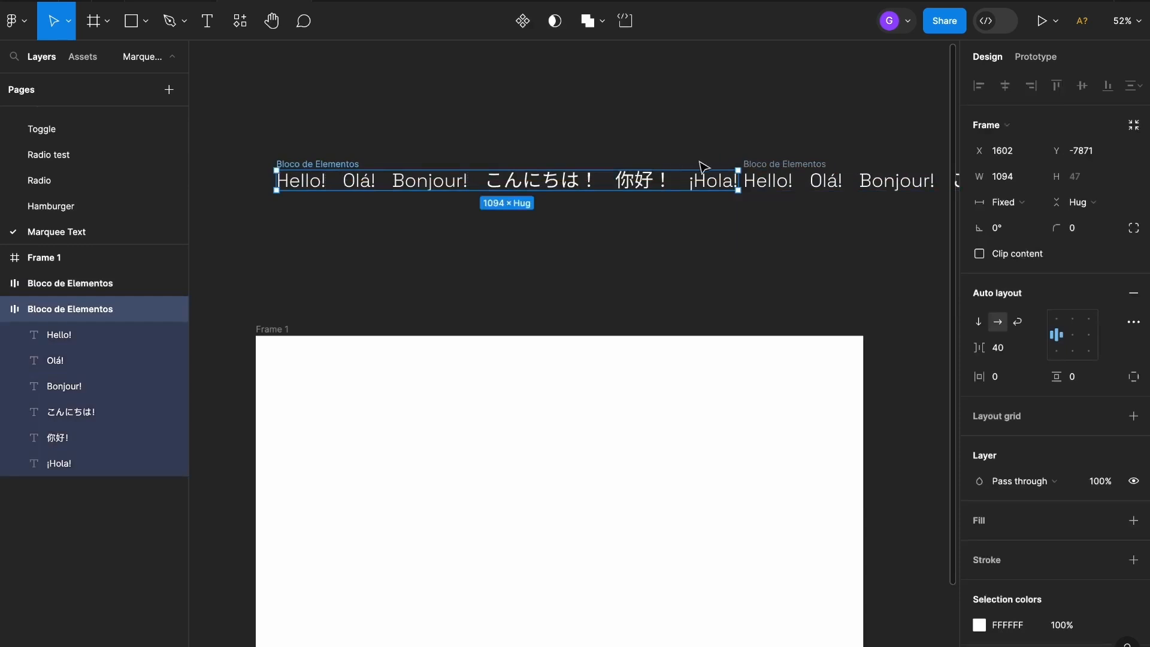
{"action": "left_click", "coordinate": [766, 165], "text": "shift"}
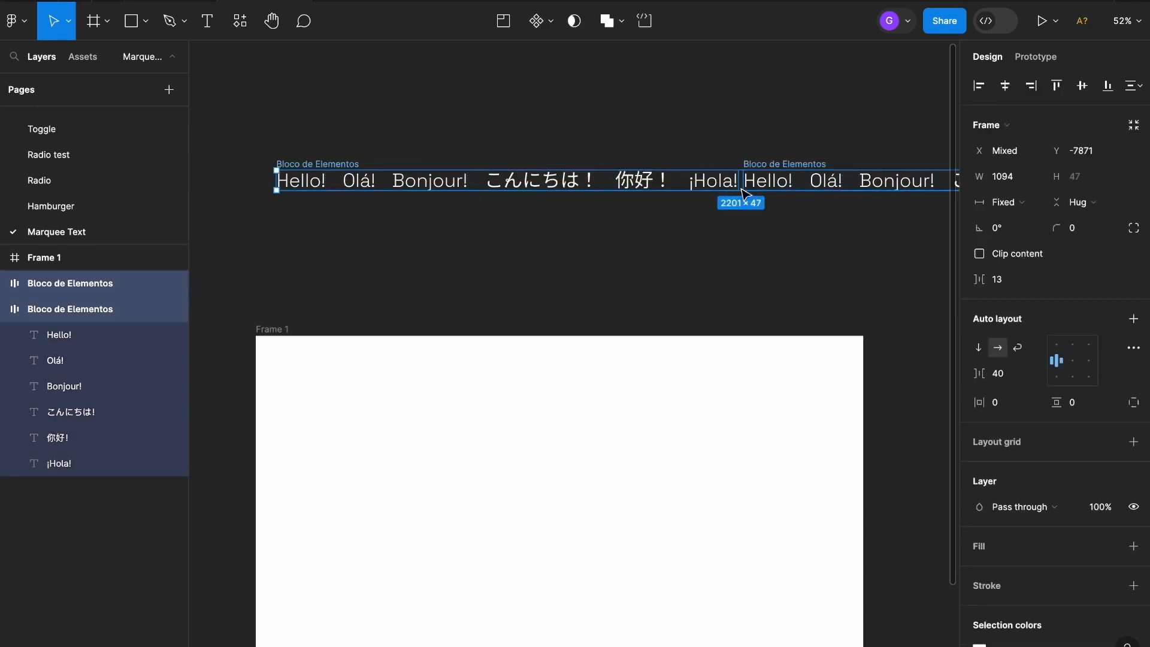
{"action": "left_click", "coordinate": [1019, 281]}
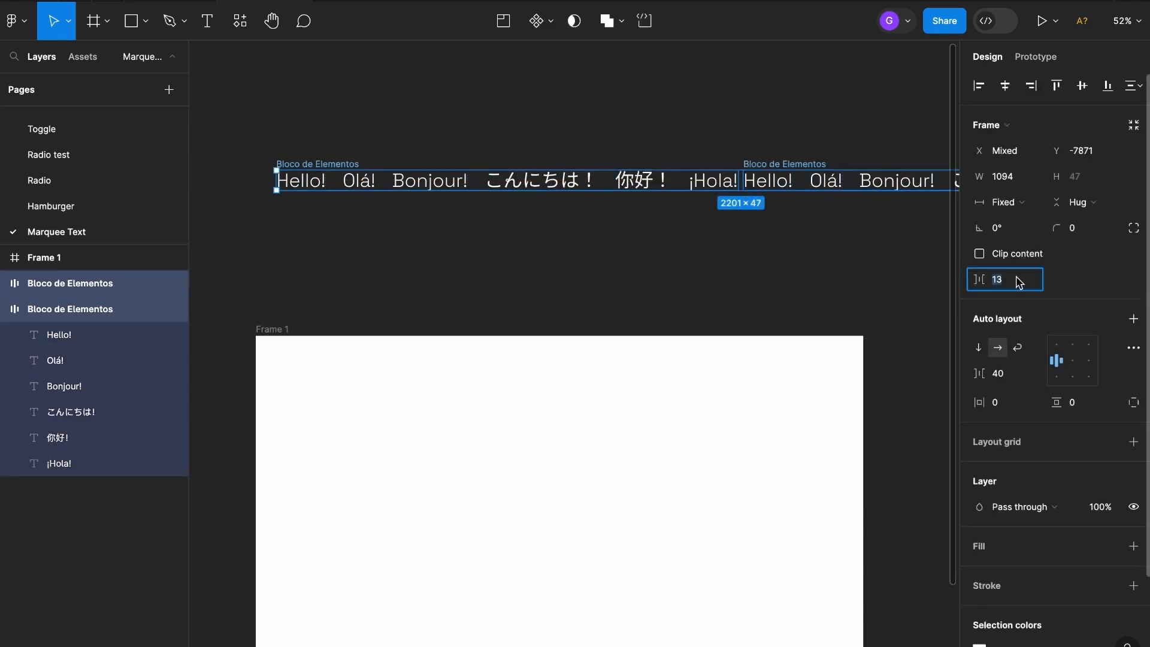
{"action": "type", "text": "40"}
{"action": "key", "text": "Return"}
{"action": "left_click", "coordinate": [821, 263]}
{"action": "scroll", "coordinate": [612, 233], "scroll_direction": "down", "scroll_amount": 2}
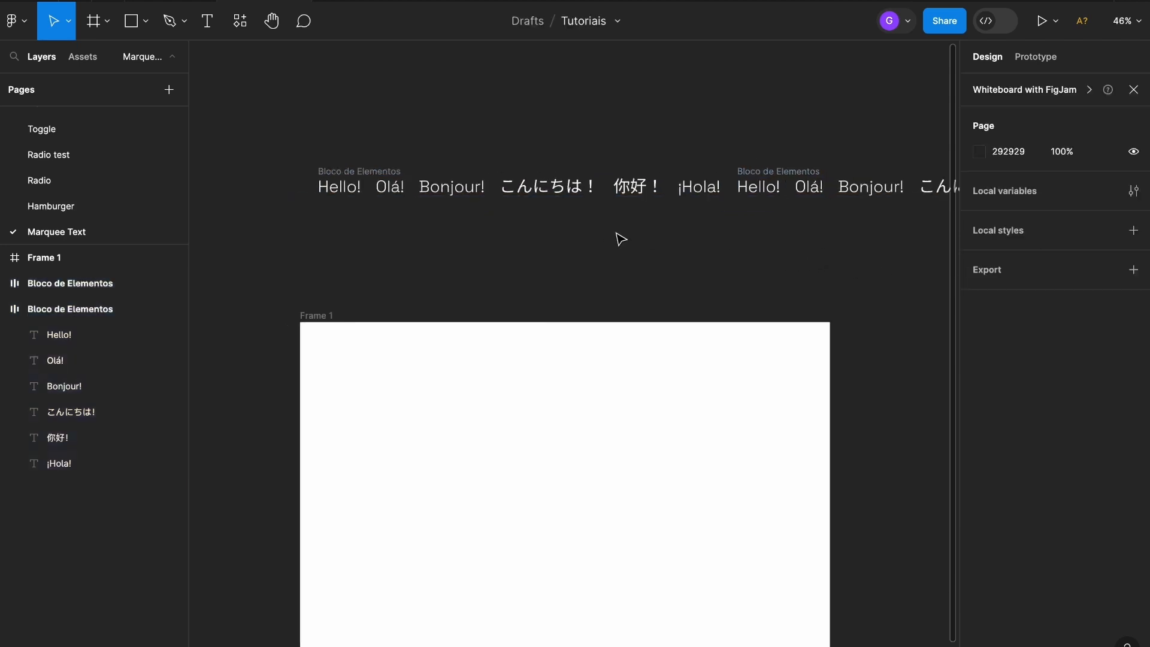
- Duplicate the second "Bloco de Elementos" to its right, keeping the same spacing of 45, for a third block in the row
{"action": "left_click_drag", "start_coordinate": [732, 241], "coordinate": [305, 275]}
{"action": "left_click", "coordinate": [325, 209]}
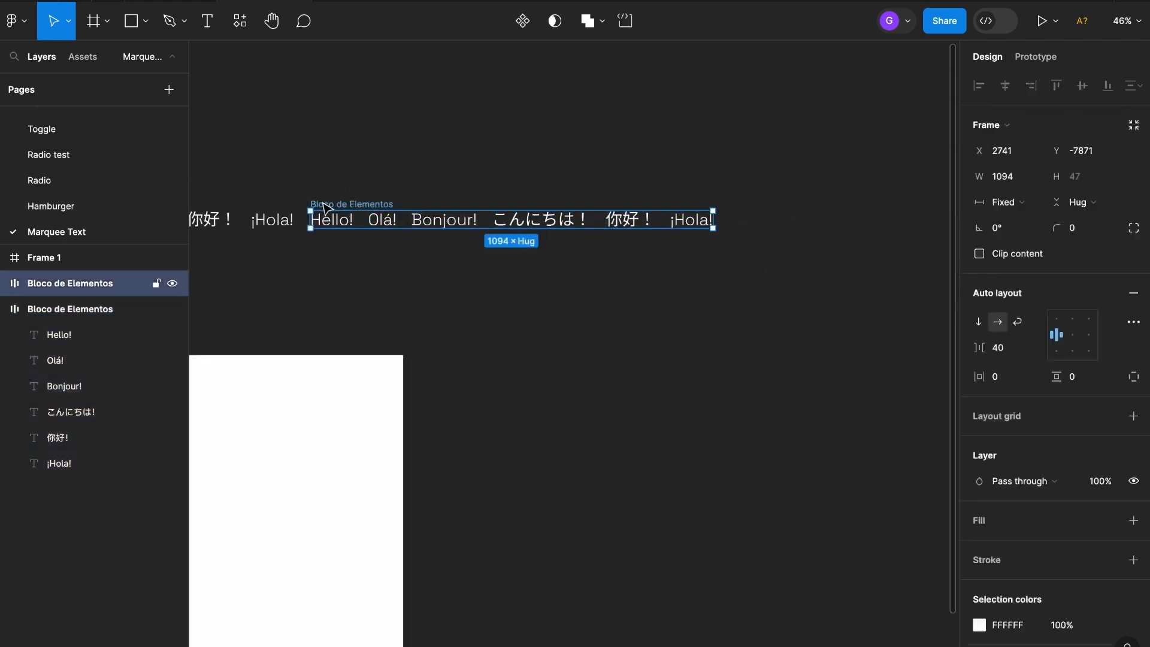
{"action": "left_click_drag", "start_coordinate": [343, 208], "coordinate": [757, 217]}
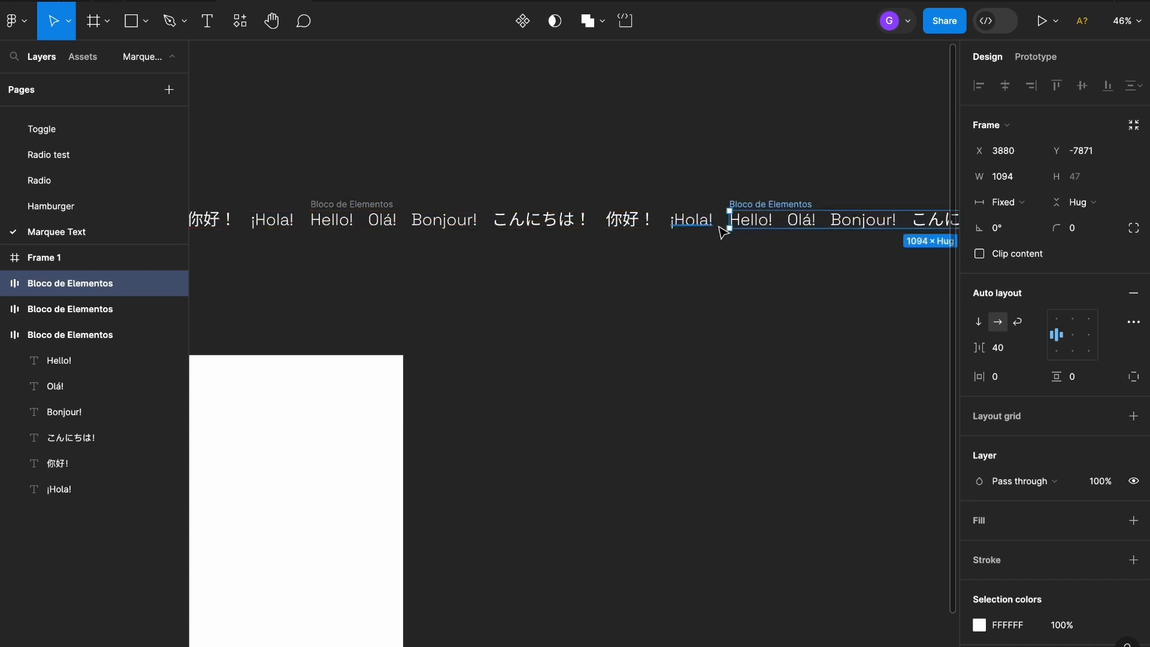
{"action": "scroll", "coordinate": [708, 241], "scroll_direction": "down", "scroll_amount": 4}
{"action": "left_click", "coordinate": [698, 257]}
{"action": "left_click_drag", "start_coordinate": [689, 267], "coordinate": [688, 256]}
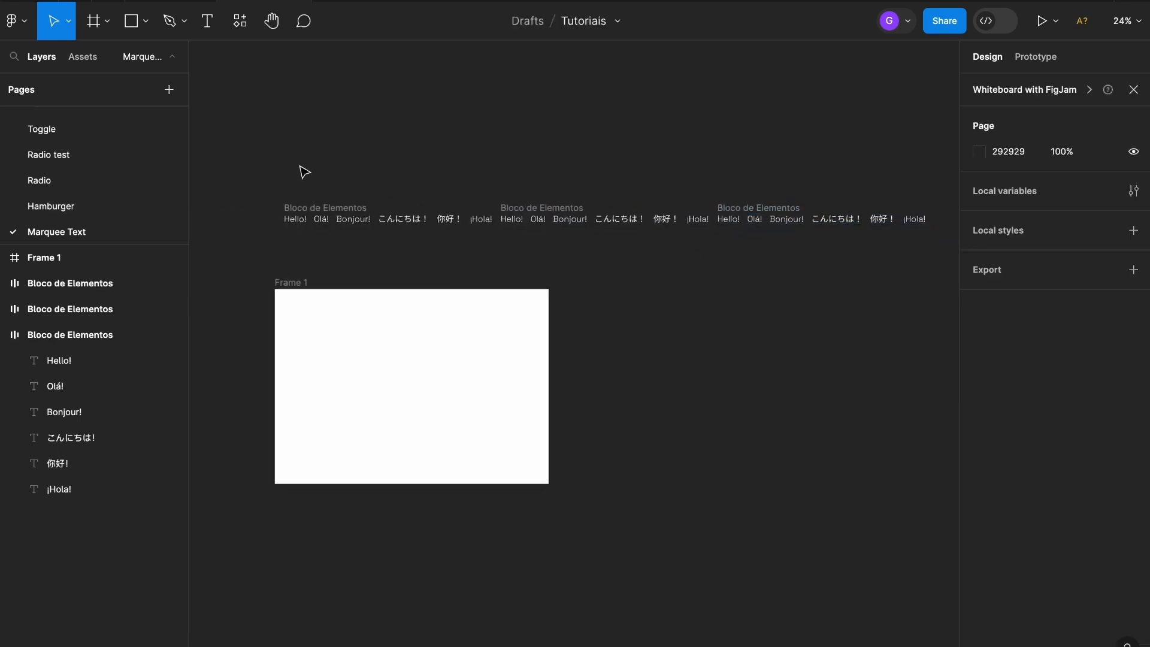
- Select the three "Bloco de Elementos" blocks and enclose them in one new frame with Frame selection
{"action": "left_click_drag", "start_coordinate": [251, 171], "coordinate": [825, 256]}
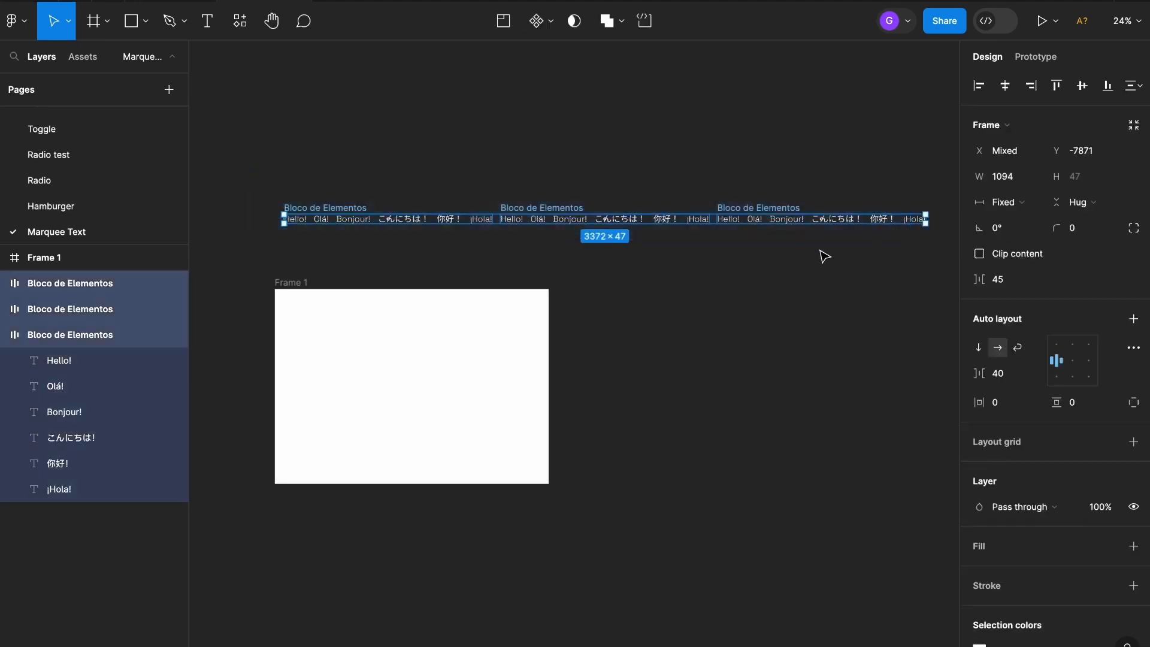
{"action": "scroll", "coordinate": [516, 233], "scroll_direction": "up", "scroll_amount": 5}
{"action": "right_click", "coordinate": [520, 235]}
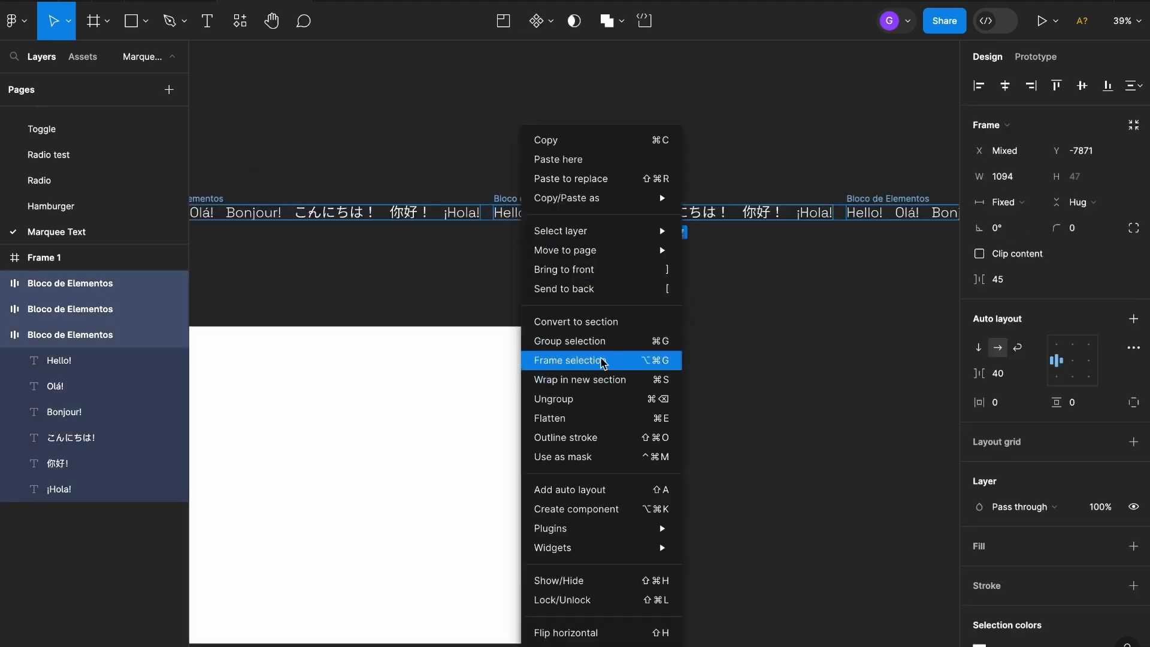
{"action": "left_click", "coordinate": [582, 361]}
{"action": "scroll", "coordinate": [548, 251], "scroll_direction": "down", "scroll_amount": 3}
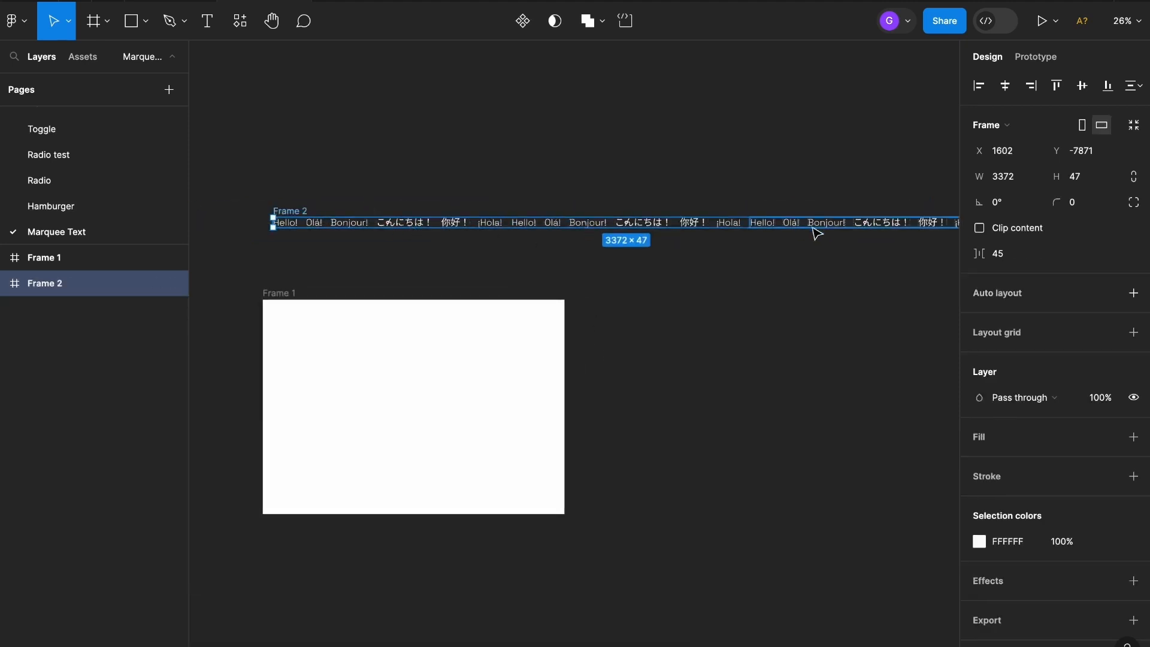
- Rename the new frame around the three blocks as "Master"
{"action": "double_click", "coordinate": [296, 211]}
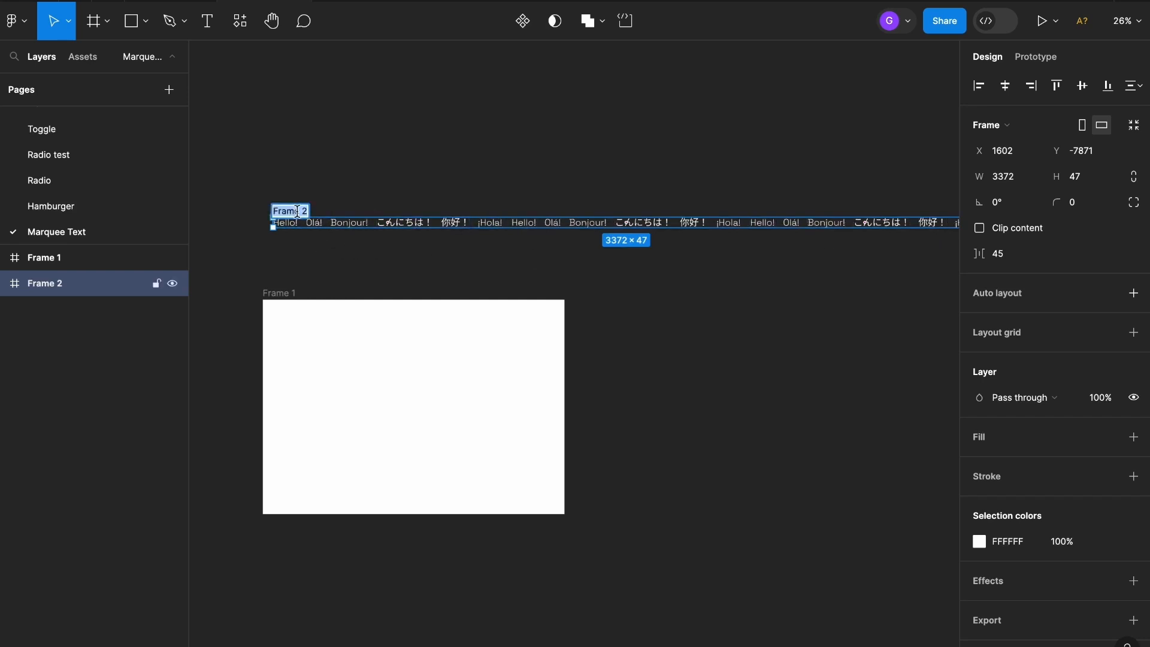
{"action": "type", "text": "Master"}
{"action": "key", "text": "Return"}
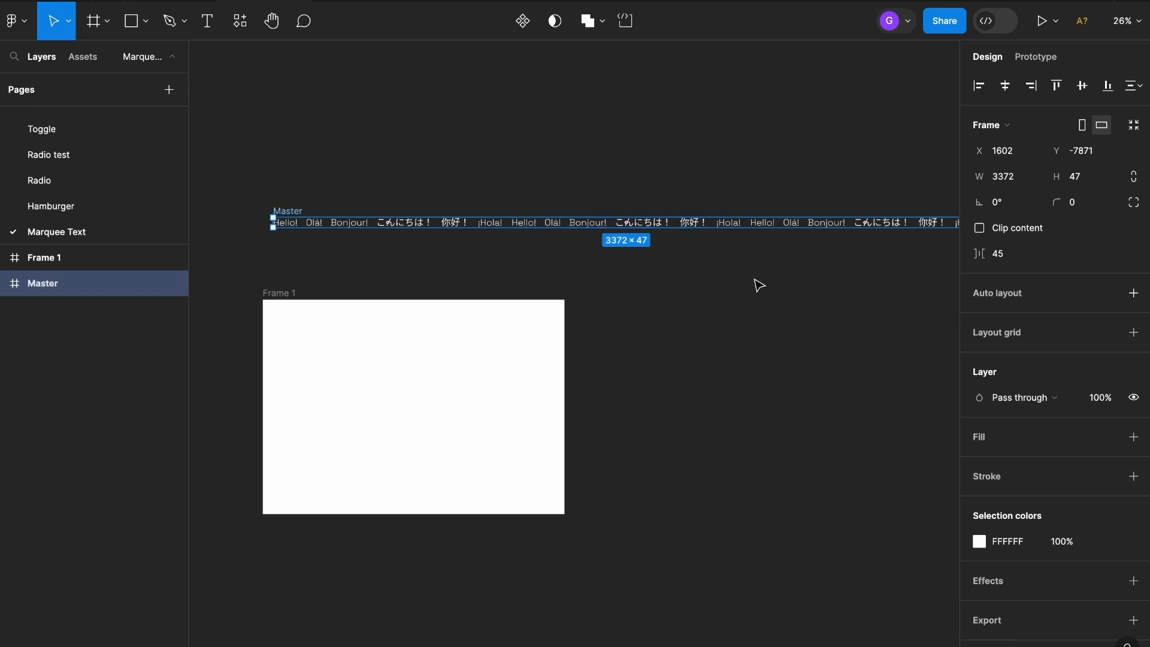
{"action": "left_click", "coordinate": [843, 265]}
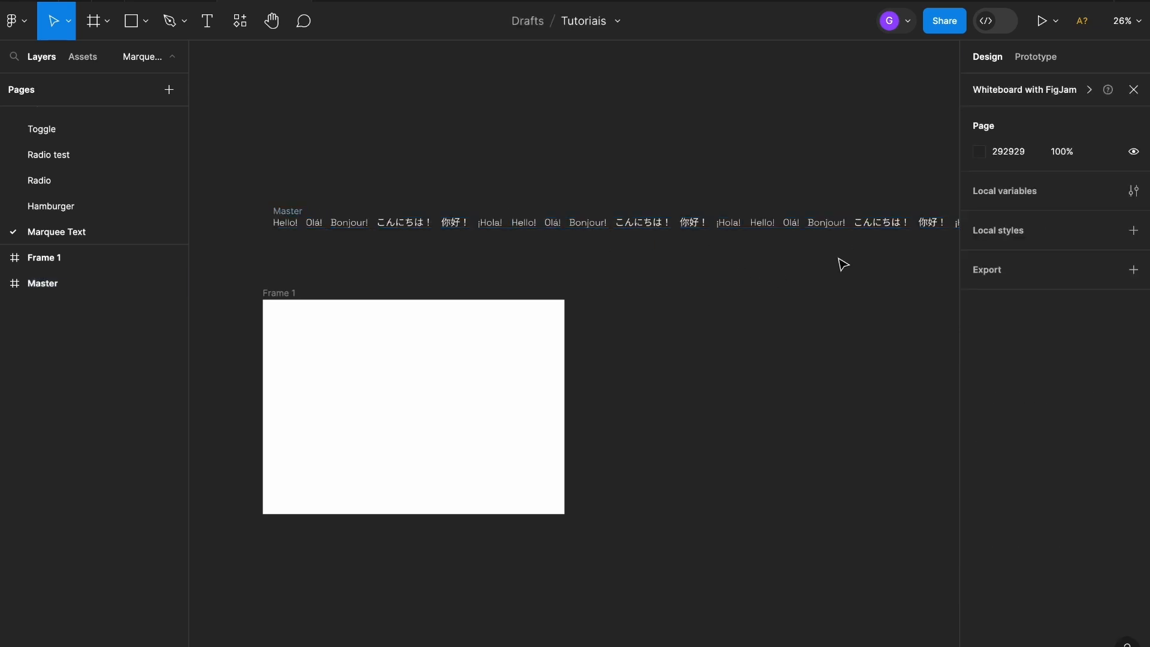
- Narrow the Master frame to a width of about 1413, roughly matching Frame 1, without scaling the greeting blocks
{"action": "left_click", "coordinate": [284, 212]}
{"action": "scroll", "coordinate": [887, 256], "scroll_direction": "right", "scroll_amount": 5}
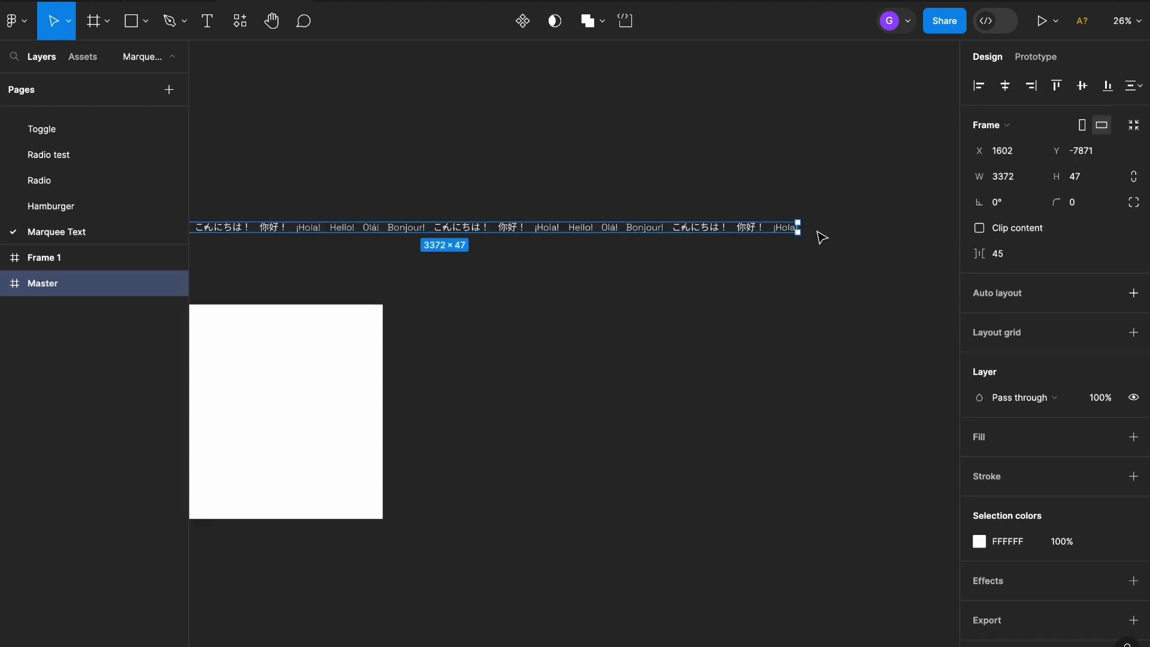
{"action": "left_click_drag", "start_coordinate": [801, 227], "coordinate": [389, 283]}
{"action": "scroll", "coordinate": [591, 275], "scroll_direction": "left", "scroll_amount": 5}
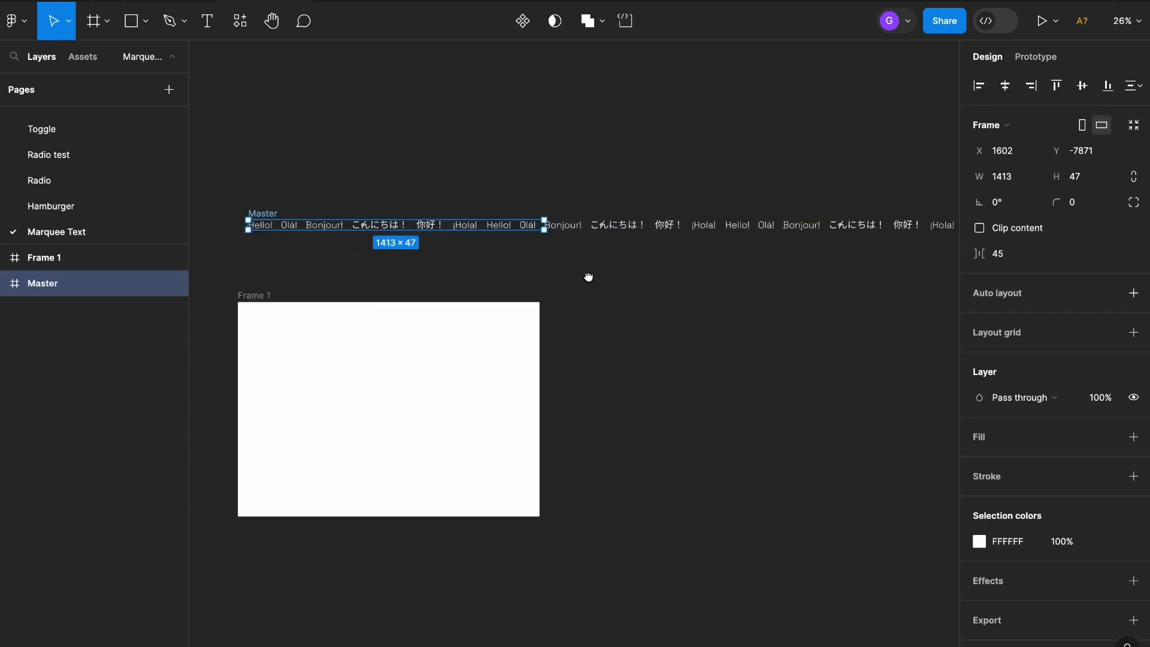
{"action": "scroll", "coordinate": [593, 230], "scroll_direction": "up", "scroll_amount": 5}
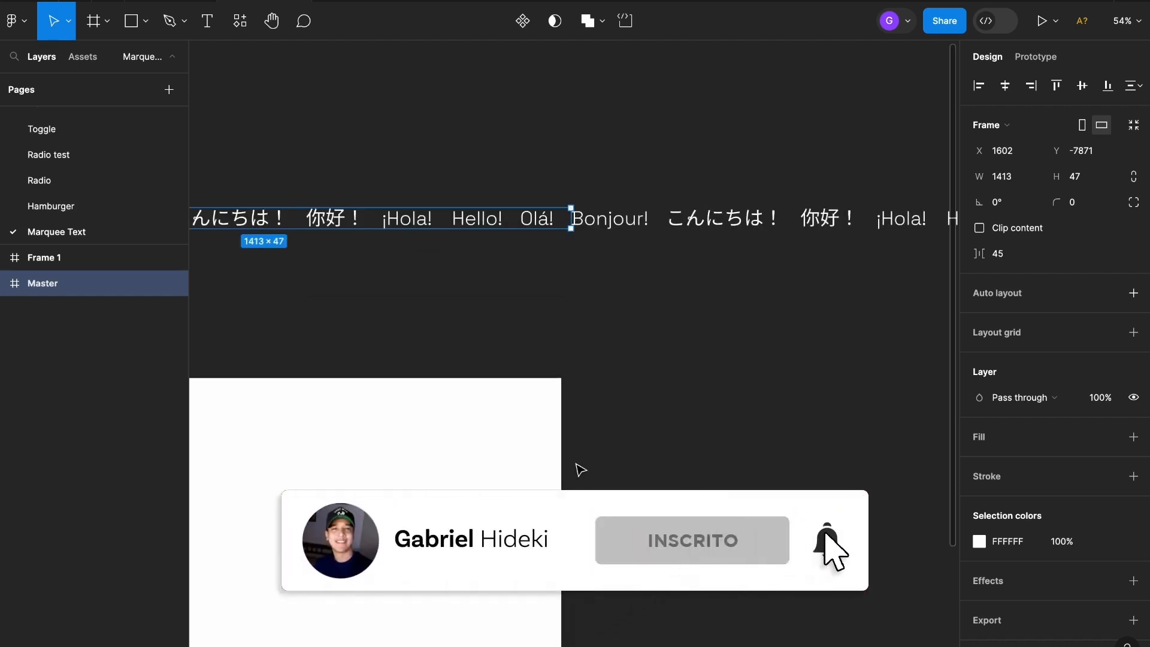
{"action": "scroll", "coordinate": [570, 365], "scroll_direction": "down", "scroll_amount": 3}
{"action": "left_click", "coordinate": [603, 365]}
{"action": "scroll", "coordinate": [563, 333], "scroll_direction": "left", "scroll_amount": 3}
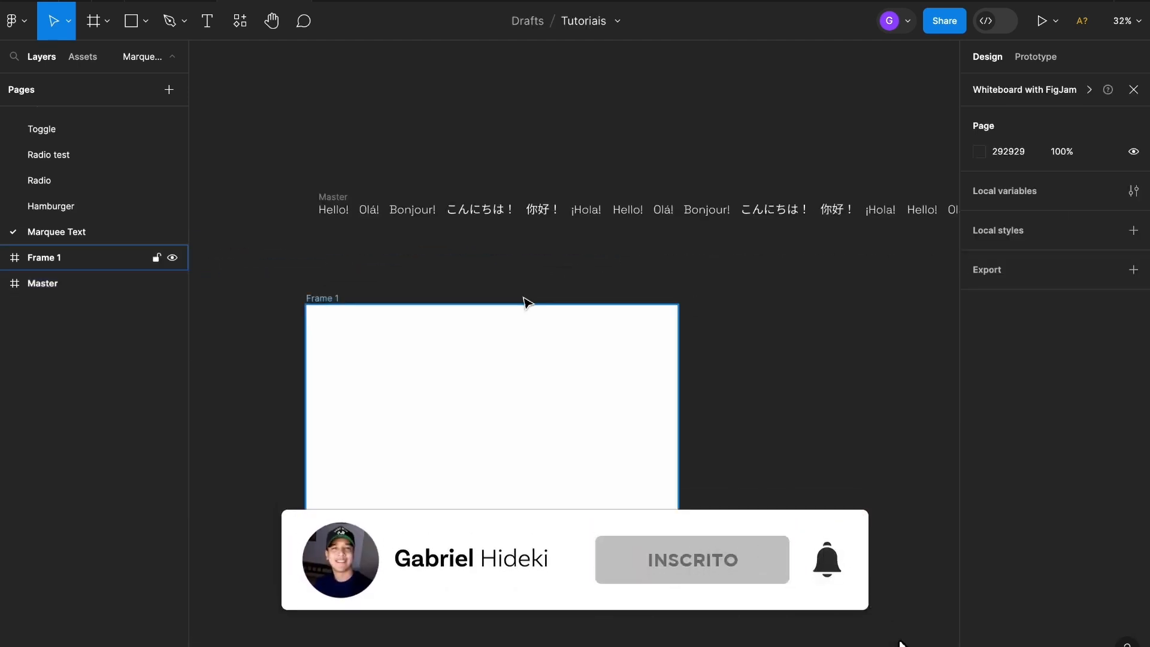
- Set the Master frame's width to 1440
{"action": "left_click", "coordinate": [327, 298]}
{"action": "left_click", "coordinate": [361, 202]}
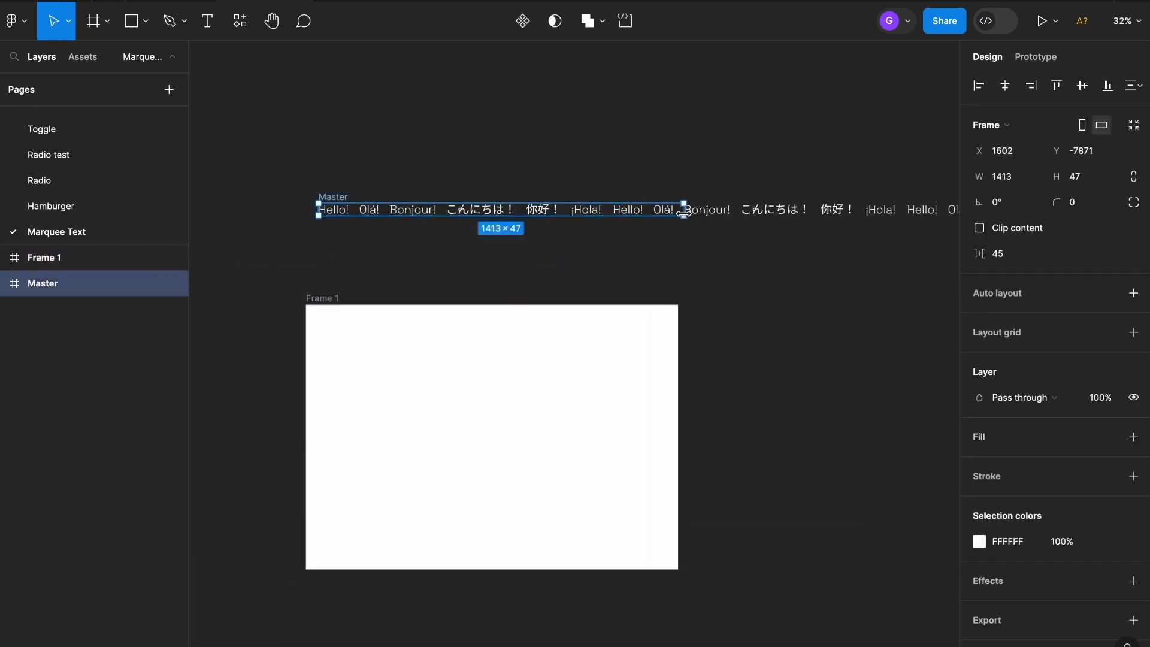
{"action": "scroll", "coordinate": [682, 209], "scroll_direction": "up", "scroll_amount": 5}
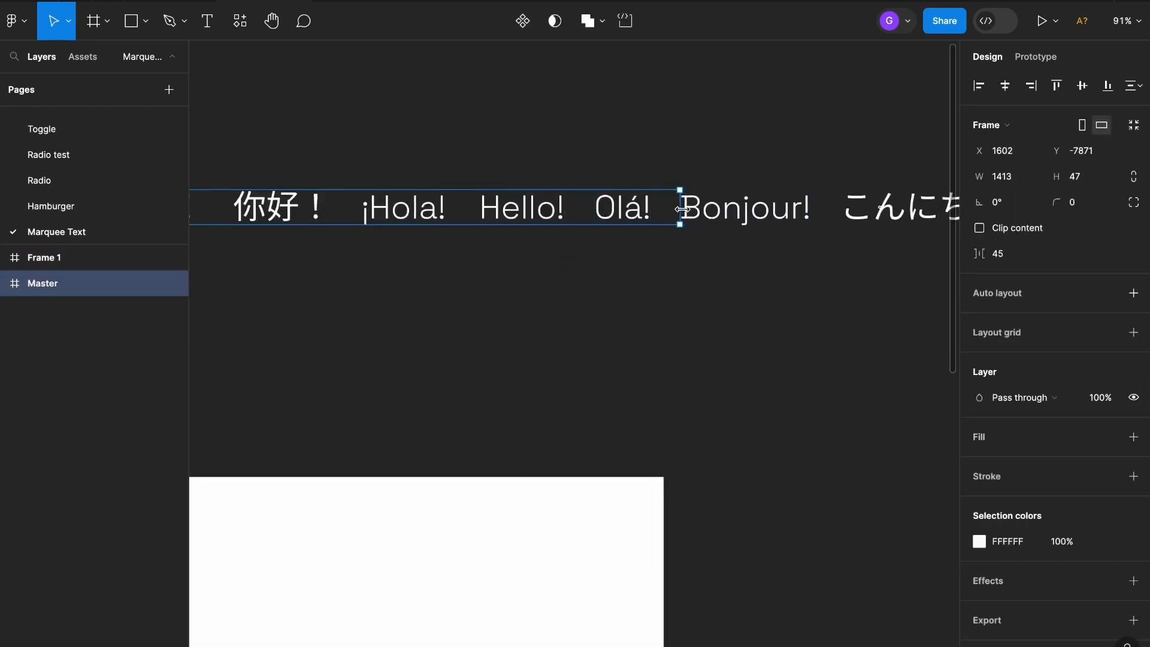
{"action": "scroll", "coordinate": [682, 209], "scroll_direction": "down", "scroll_amount": 2}
{"action": "left_click_drag", "start_coordinate": [687, 209], "coordinate": [720, 209]}
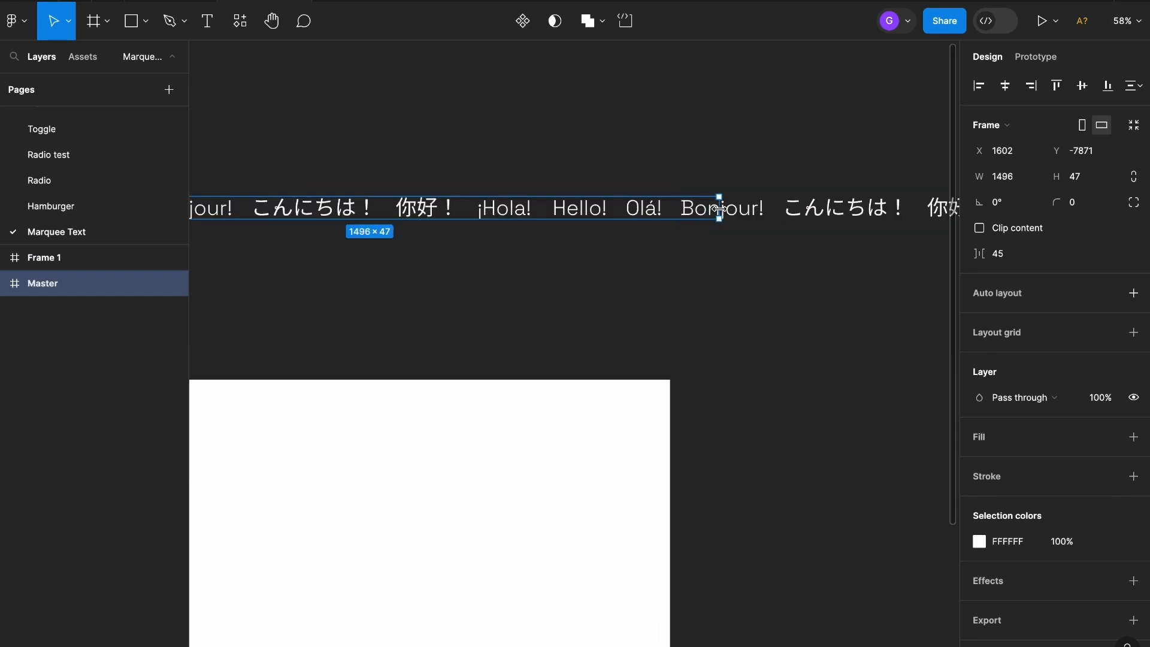
{"action": "left_click", "coordinate": [1020, 183]}
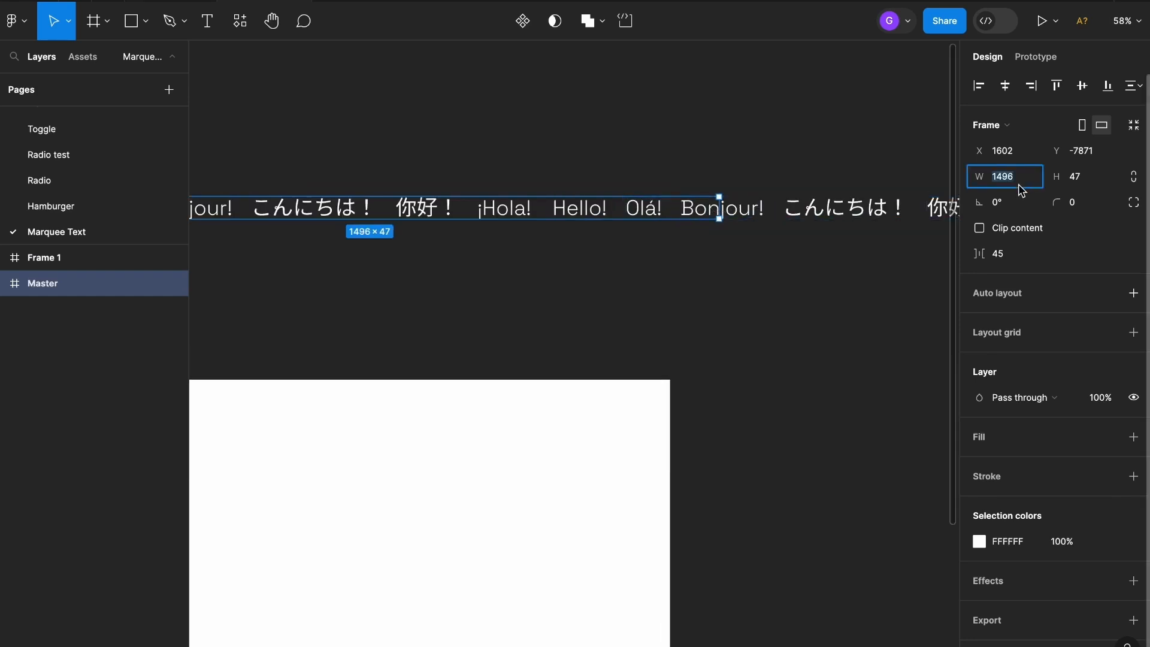
{"action": "type", "text": "1440"}
{"action": "key", "text": "Return"}
{"action": "scroll", "coordinate": [802, 302], "scroll_direction": "down", "scroll_amount": 3}
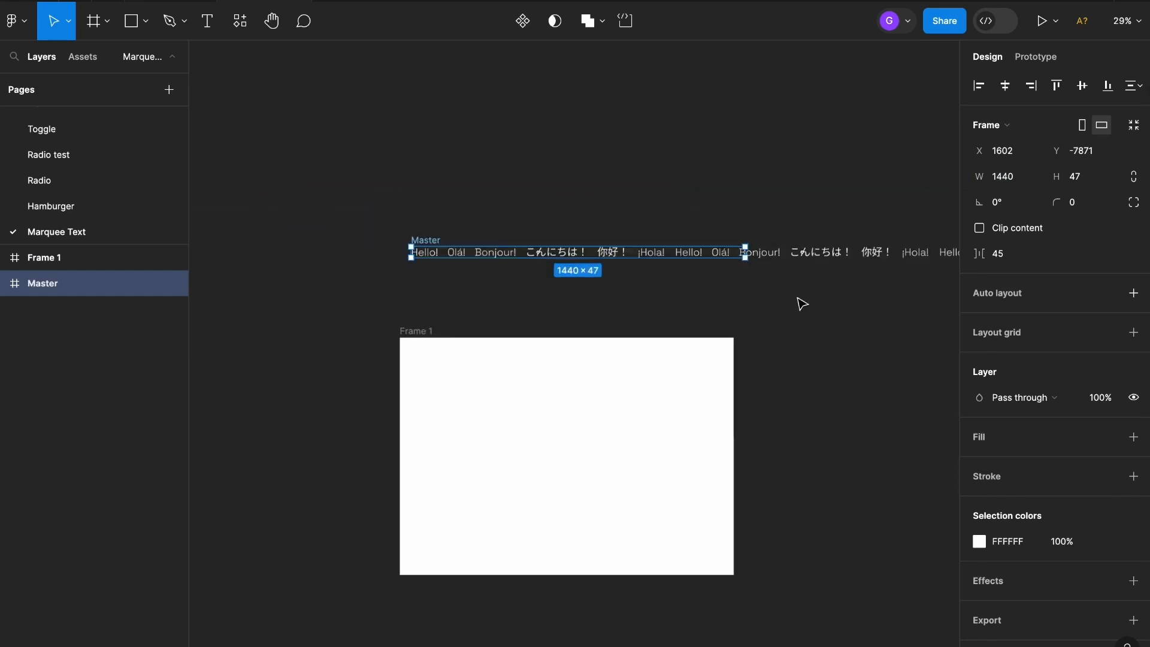
- Align the Master frame's left edge with Frame 1 below it and enable Clip content on it
{"action": "scroll", "coordinate": [461, 249], "scroll_direction": "up", "scroll_amount": 3}
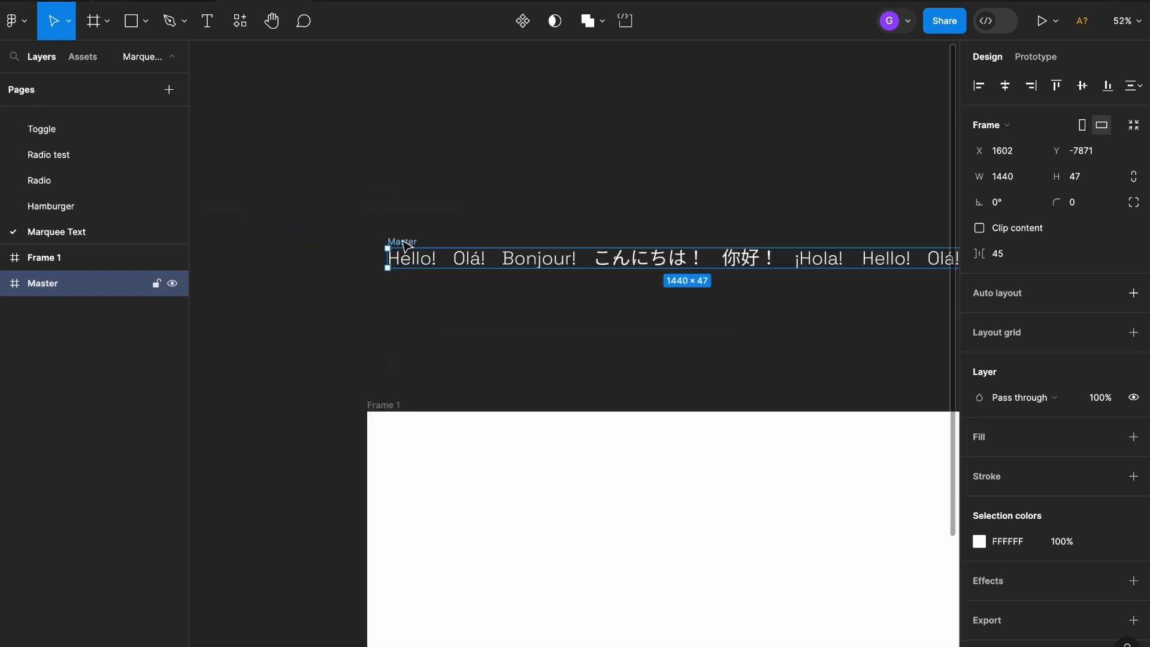
{"action": "left_click_drag", "start_coordinate": [409, 245], "coordinate": [393, 239]}
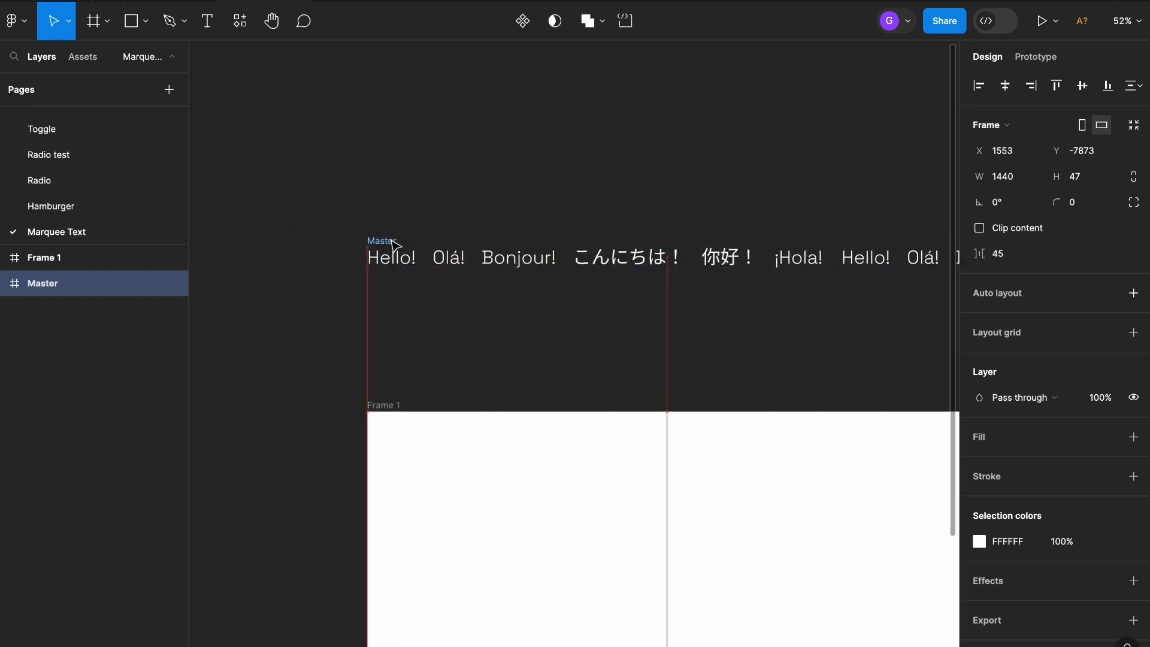
{"action": "left_click", "coordinate": [424, 192]}
{"action": "scroll", "coordinate": [423, 192], "scroll_direction": "down", "scroll_amount": 4}
{"action": "left_click_drag", "start_coordinate": [759, 188], "coordinate": [648, 197]}
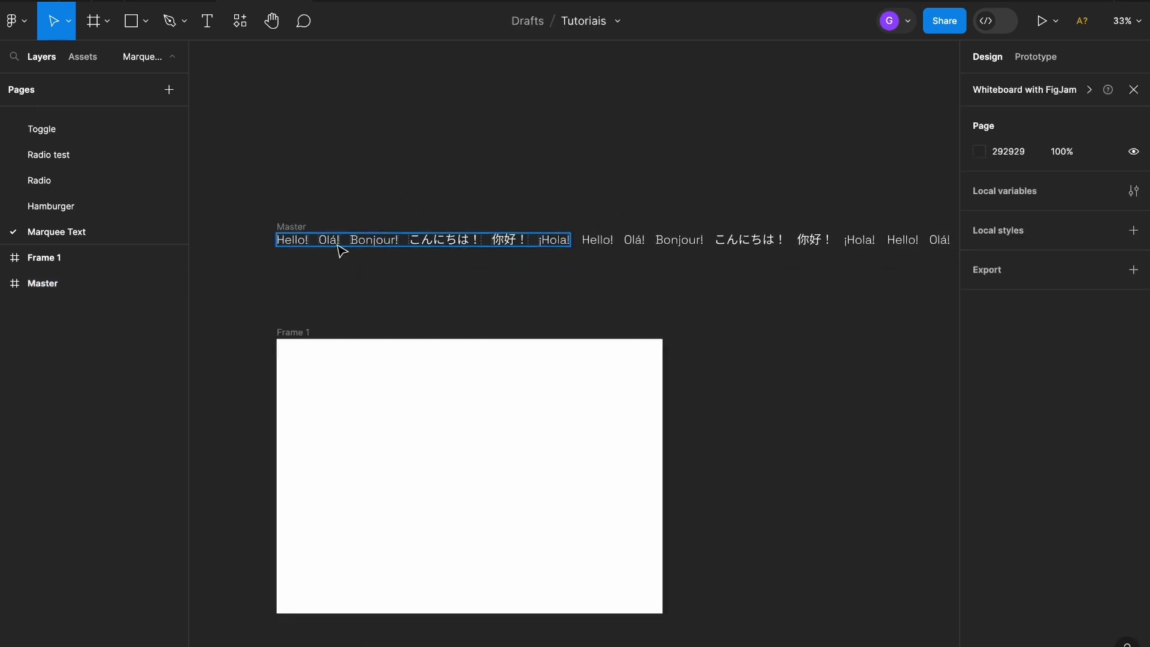
{"action": "left_click", "coordinate": [297, 226]}
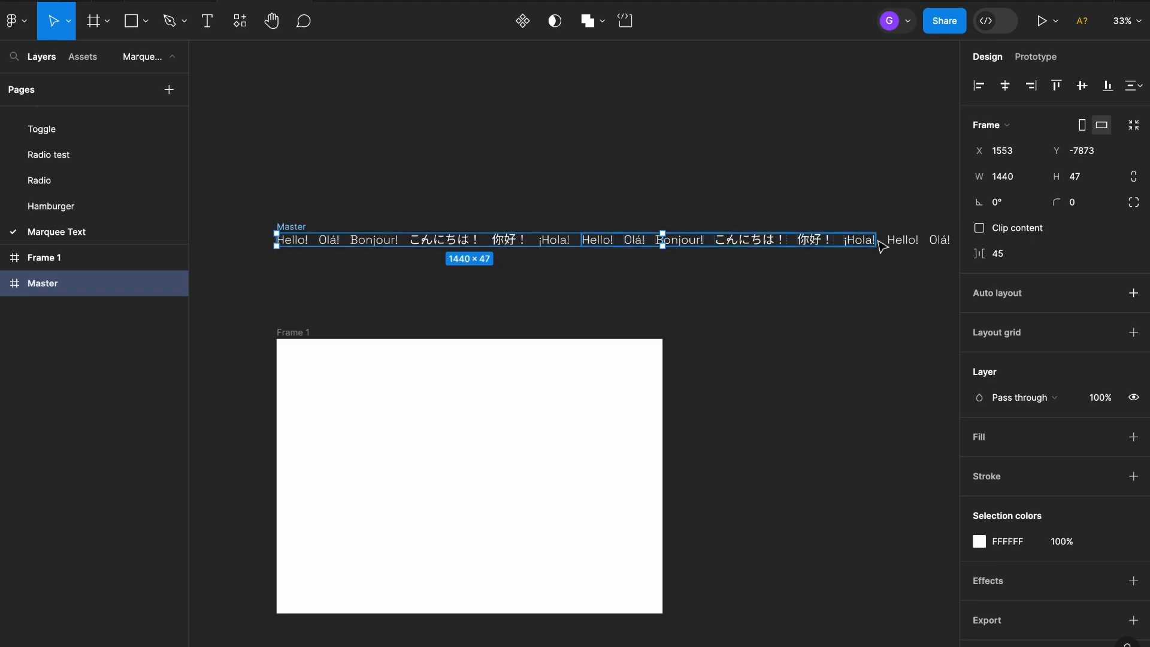
{"action": "left_click", "coordinate": [980, 228]}
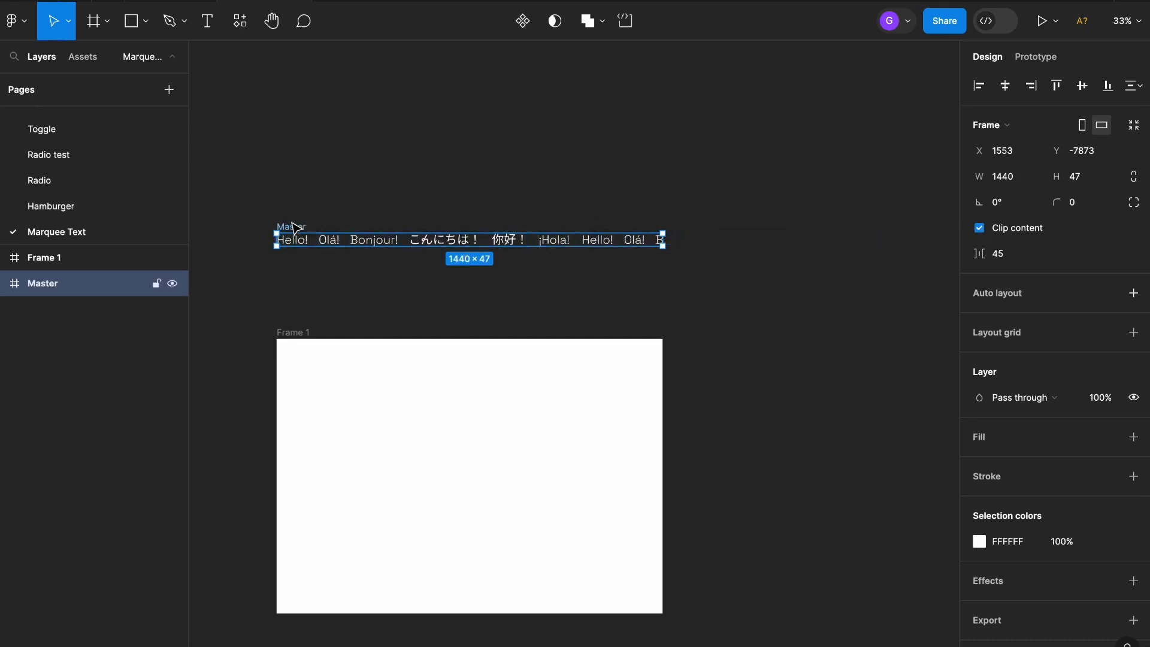
- Turn the Master frame into a component and add a second variant to it
{"action": "scroll", "coordinate": [293, 231], "scroll_direction": "up", "scroll_amount": 5}
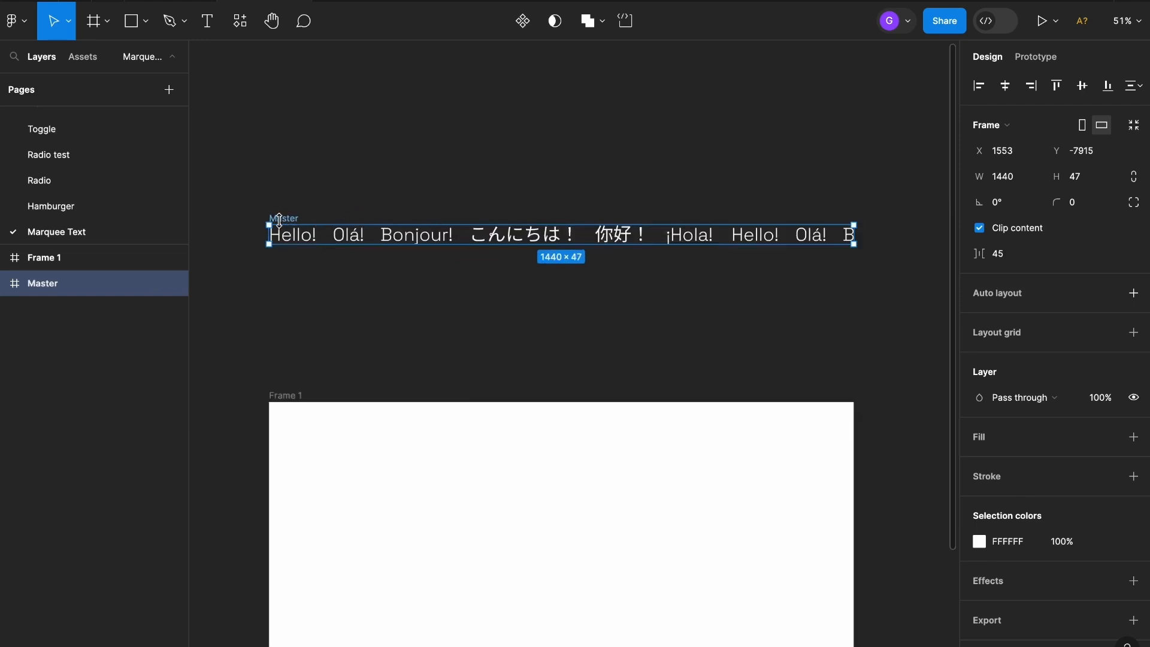
{"action": "left_click", "coordinate": [524, 25]}
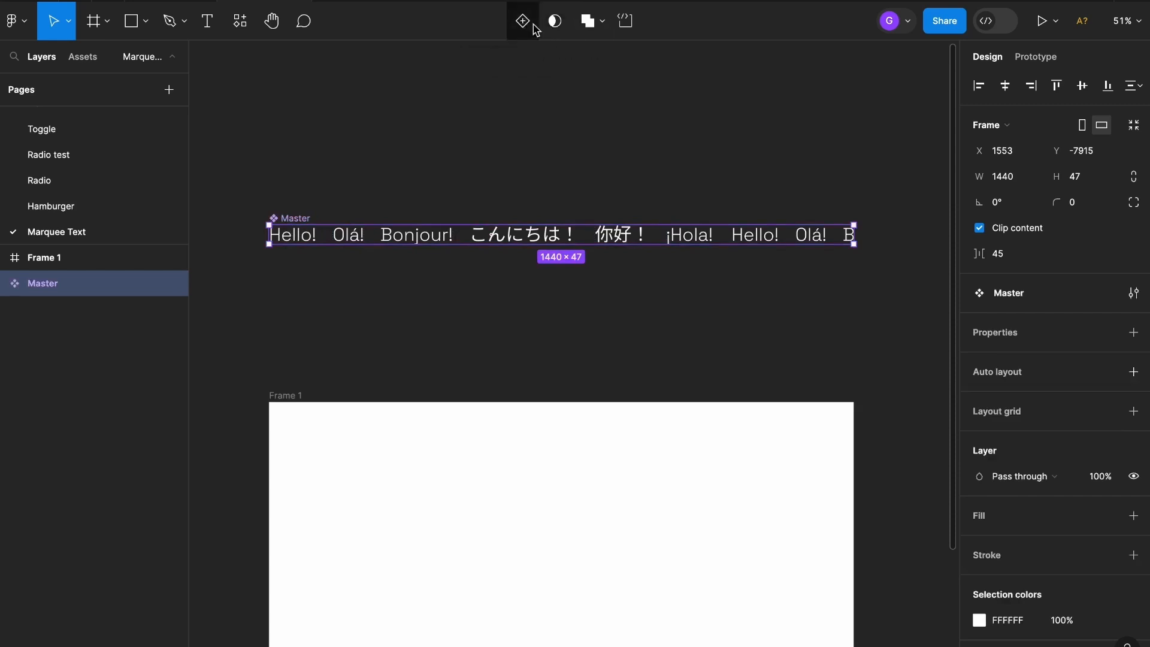
{"action": "left_click", "coordinate": [526, 25]}
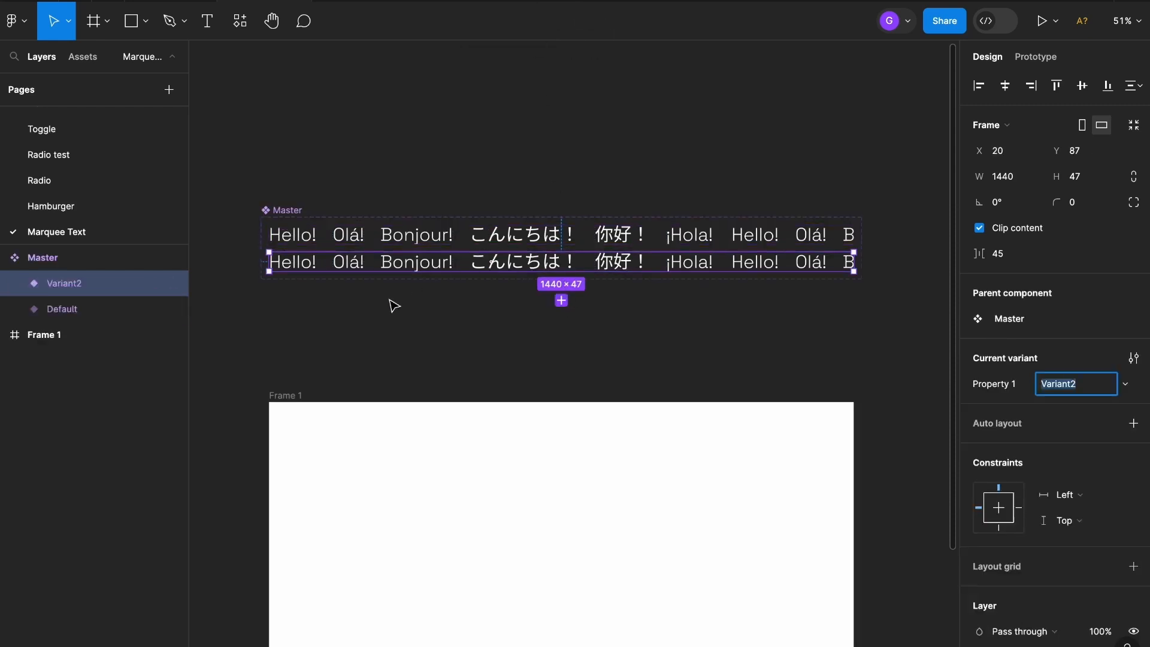
- Shift all three "Bloco de Elementos" blocks in Variant2 left until the second block's "Hello!" lines up with the first "Hello!" of the Default variant
{"action": "double_click", "coordinate": [436, 267]}
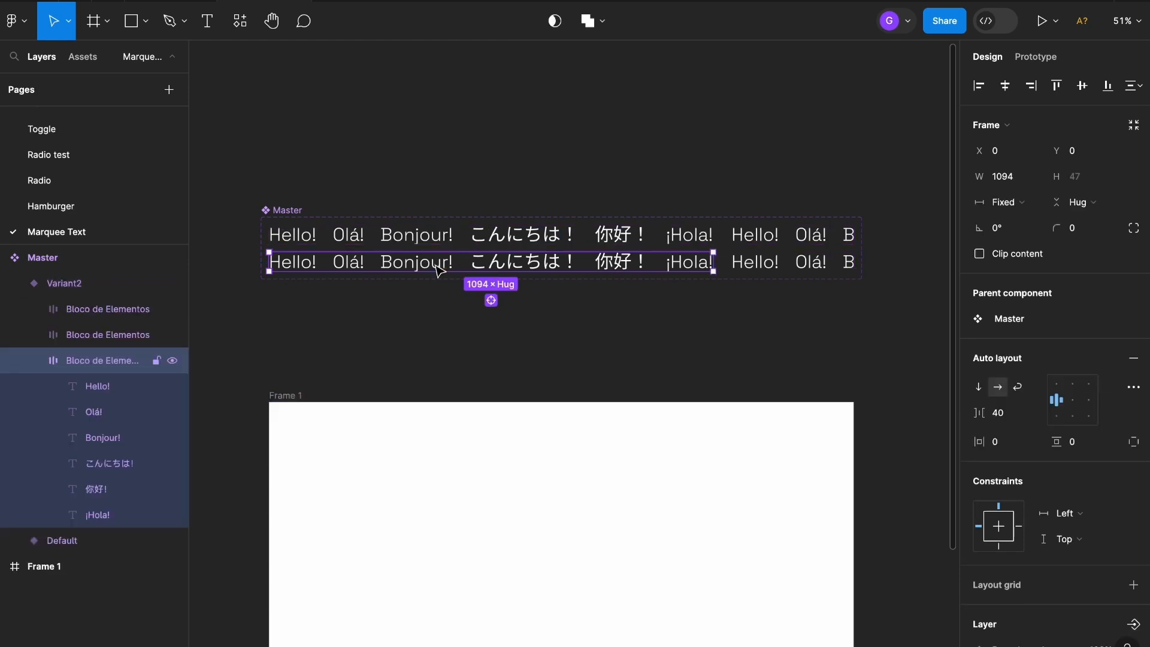
{"action": "left_click", "coordinate": [34, 362]}
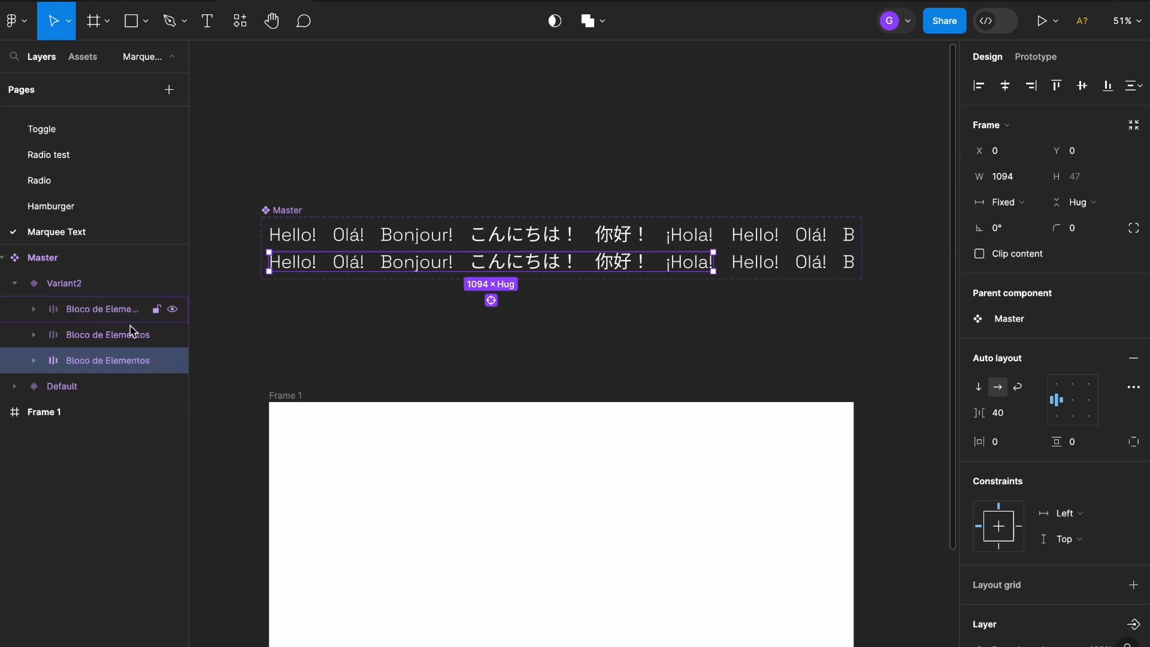
{"action": "left_click", "coordinate": [88, 309], "text": "shift"}
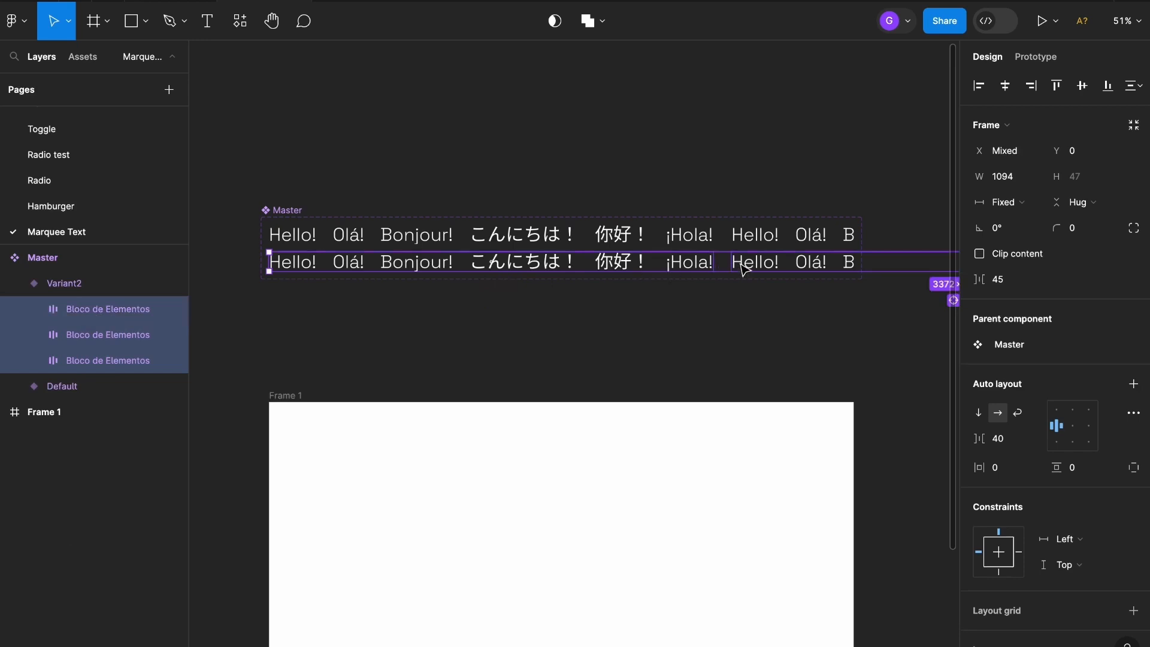
{"action": "left_click_drag", "start_coordinate": [742, 268], "coordinate": [280, 261]}
{"action": "scroll", "coordinate": [281, 262], "scroll_direction": "up", "scroll_amount": 8}
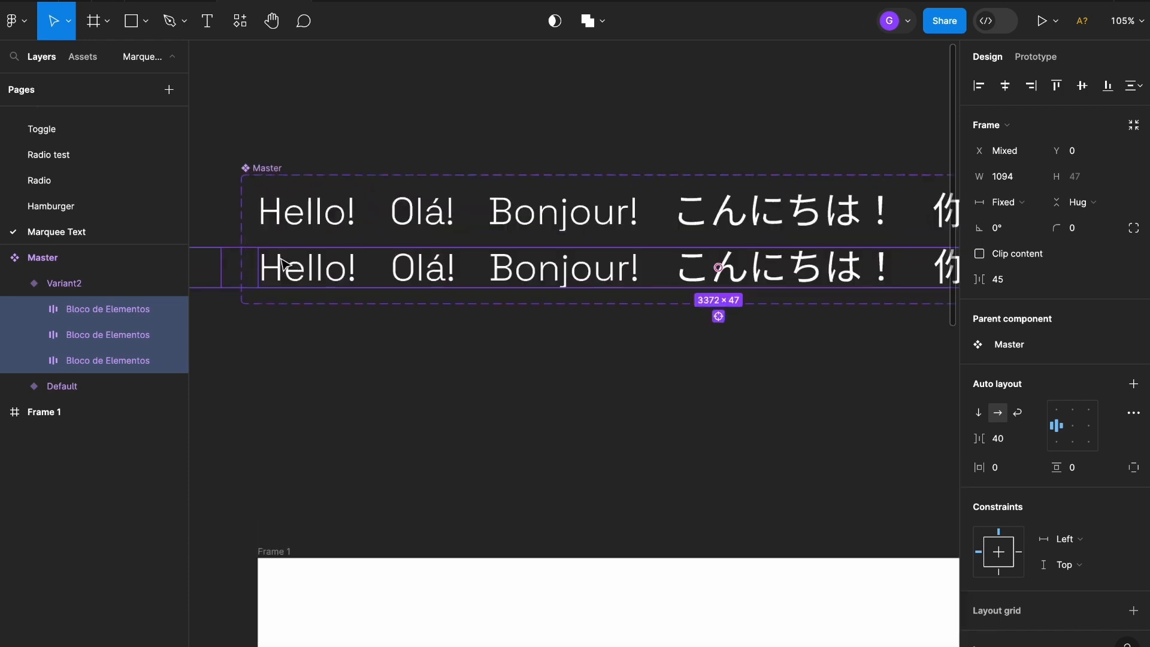
{"action": "scroll", "coordinate": [282, 262], "scroll_direction": "down", "scroll_amount": 7}
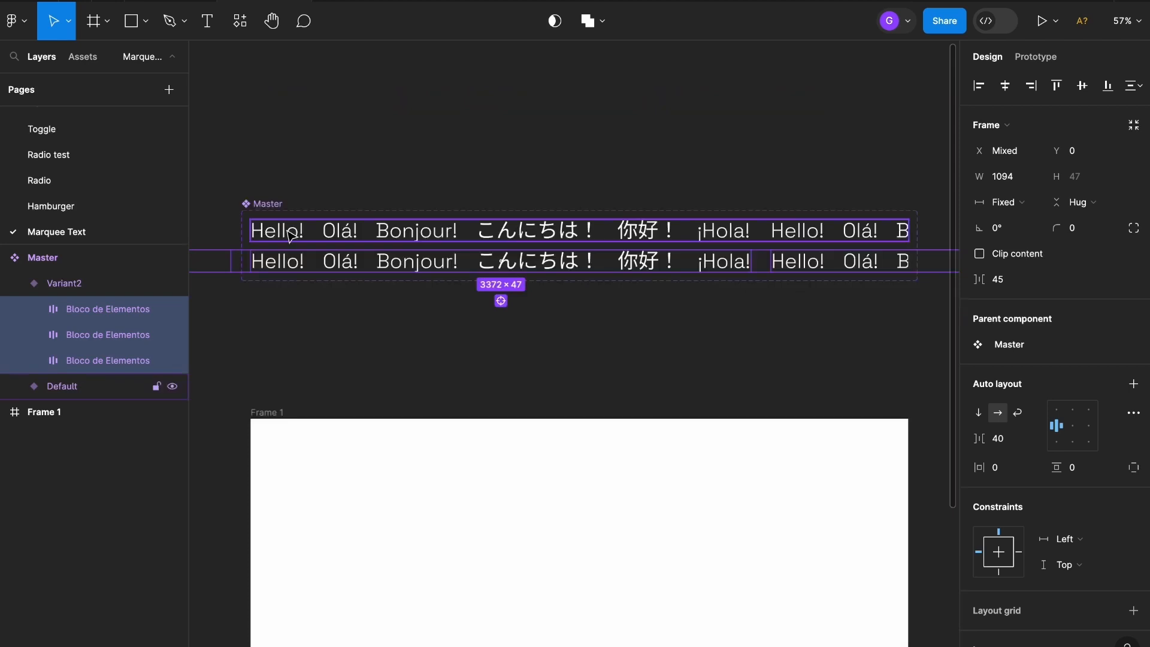
{"action": "scroll", "coordinate": [267, 260], "scroll_direction": "up", "scroll_amount": 10}
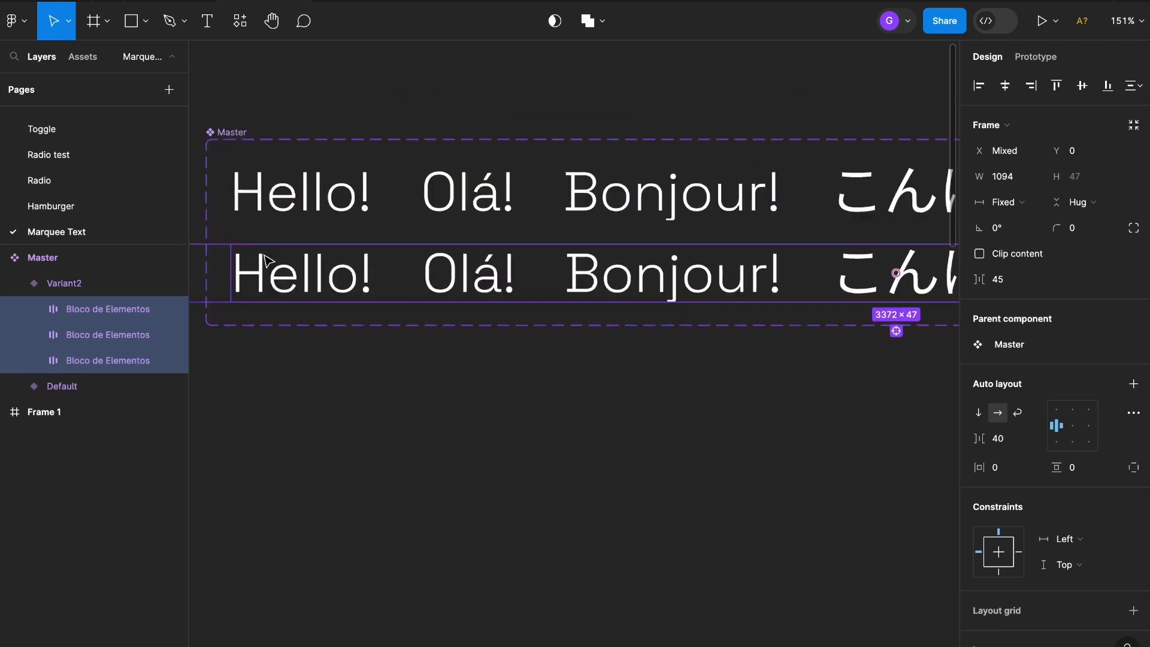
{"action": "scroll", "coordinate": [267, 259], "scroll_direction": "up", "scroll_amount": 5}
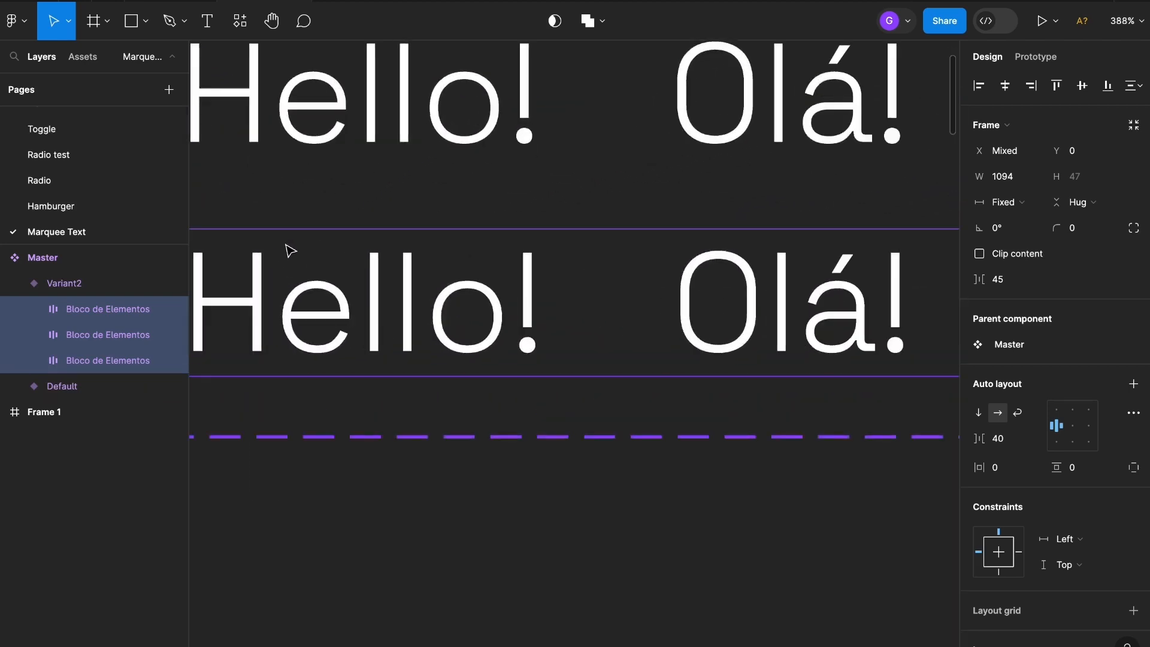
{"action": "left_click_drag", "start_coordinate": [288, 249], "coordinate": [326, 293]}
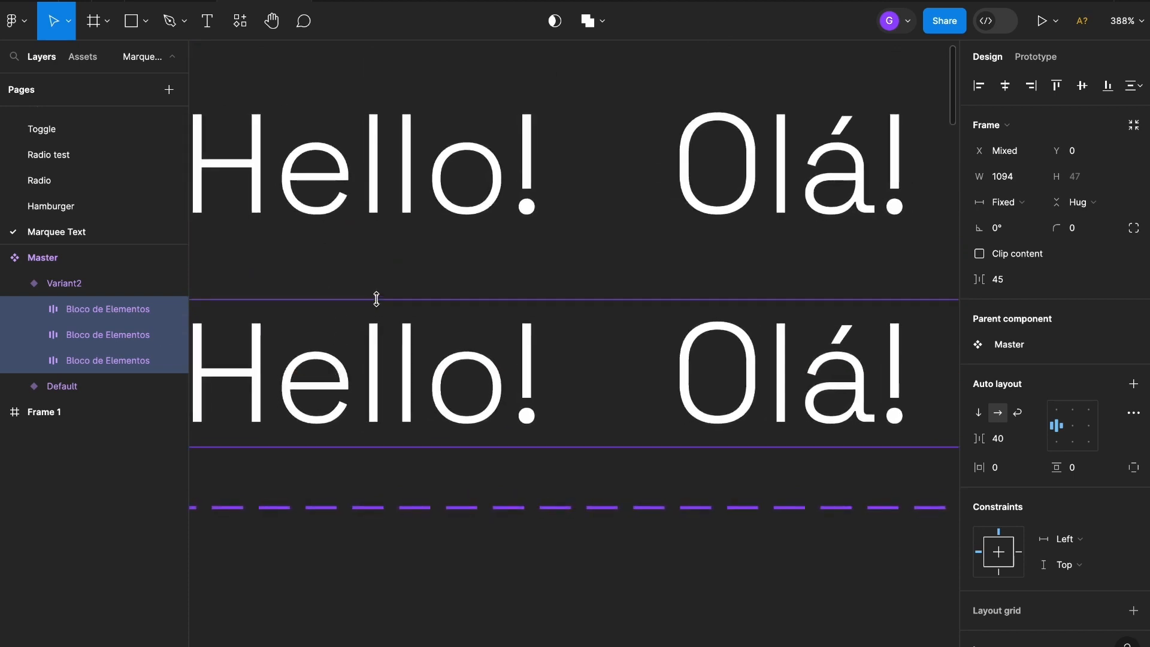
{"action": "scroll", "coordinate": [384, 287], "scroll_direction": "down", "scroll_amount": 10}
{"action": "left_click_drag", "start_coordinate": [685, 307], "coordinate": [547, 307]}
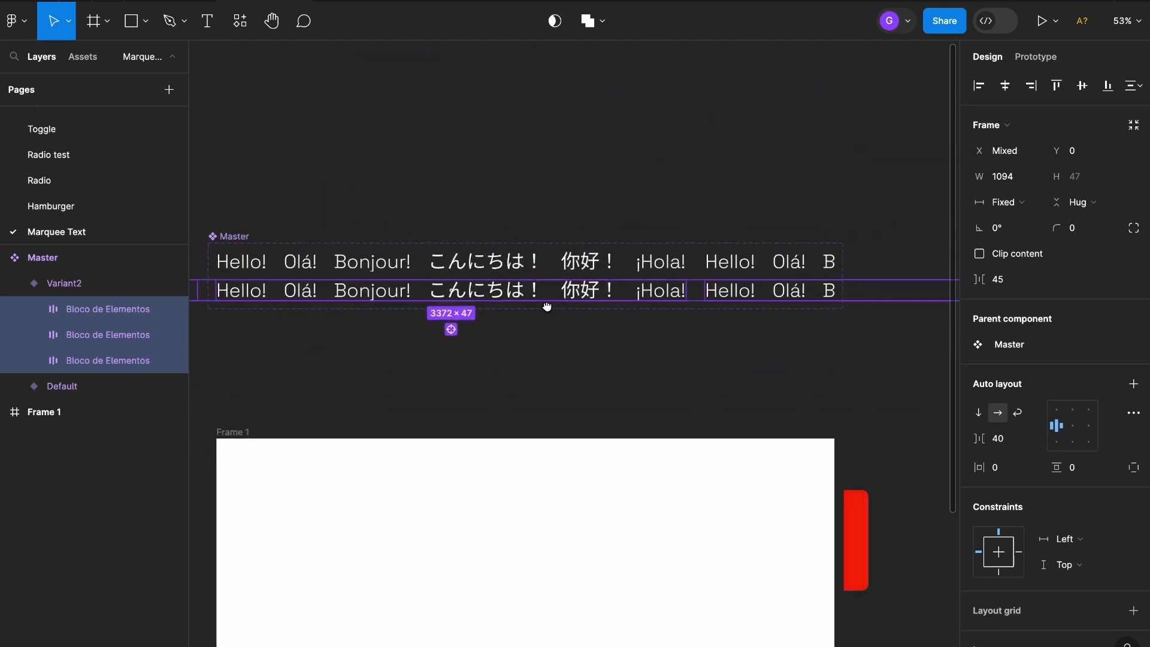
{"action": "scroll", "coordinate": [547, 307], "scroll_direction": "down", "scroll_amount": 3}
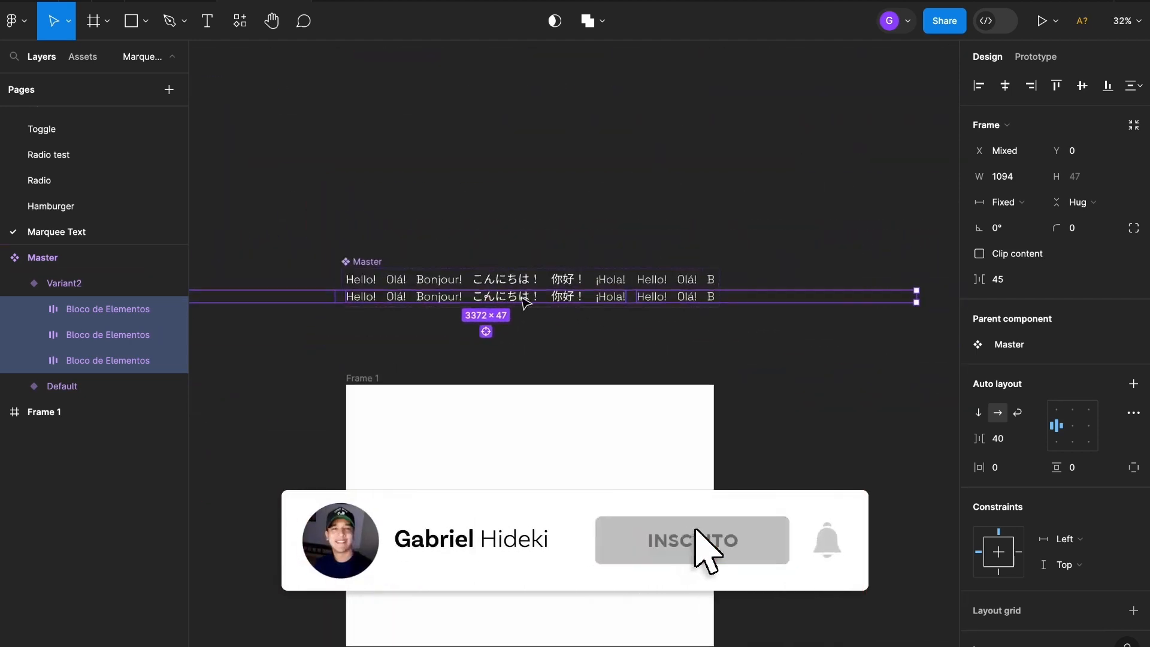
{"action": "scroll", "coordinate": [525, 302], "scroll_direction": "up", "scroll_amount": 2}
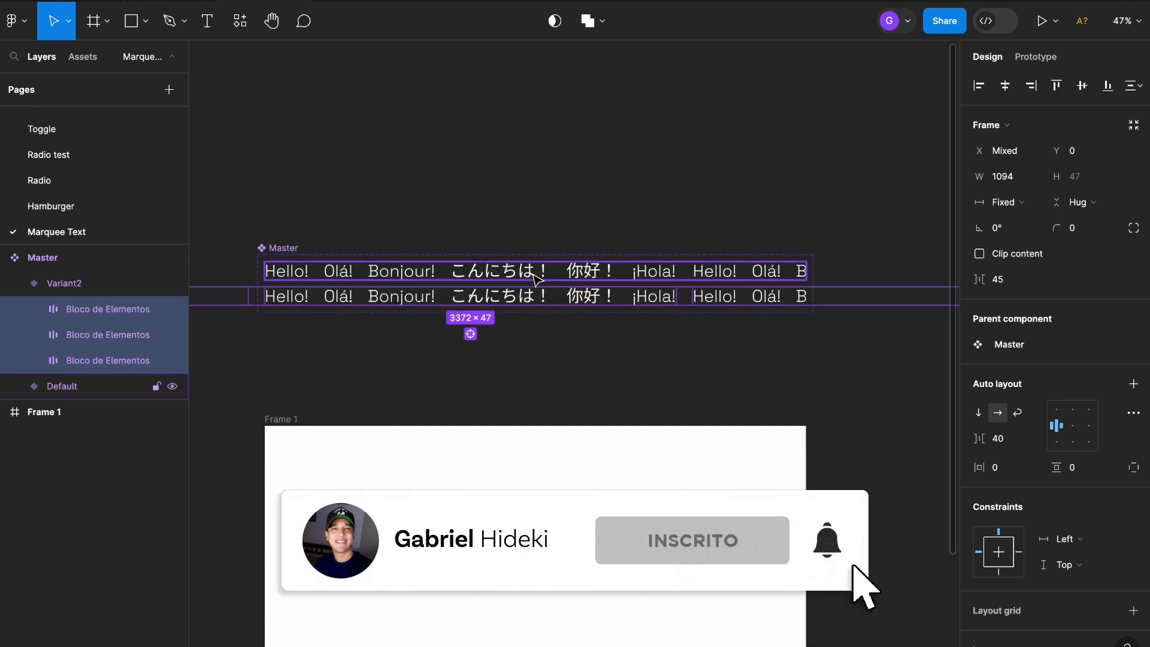
- Add a prototype interaction from the Default variant that changes it to Variant2
{"action": "left_click", "coordinate": [533, 279]}
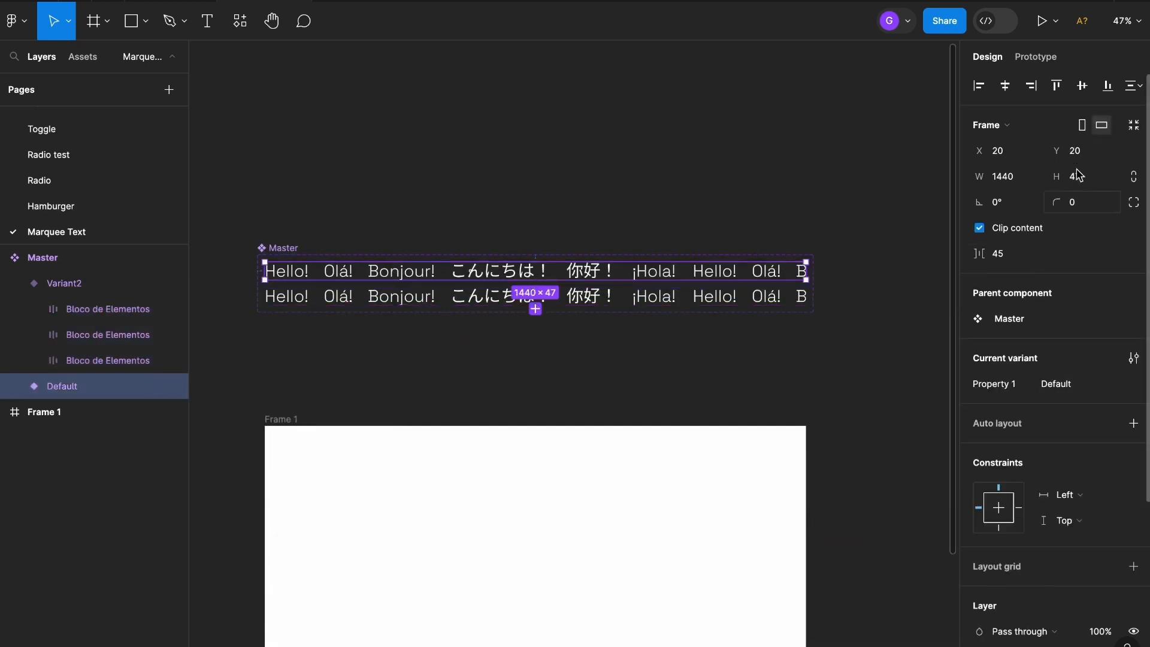
{"action": "left_click", "coordinate": [1037, 58]}
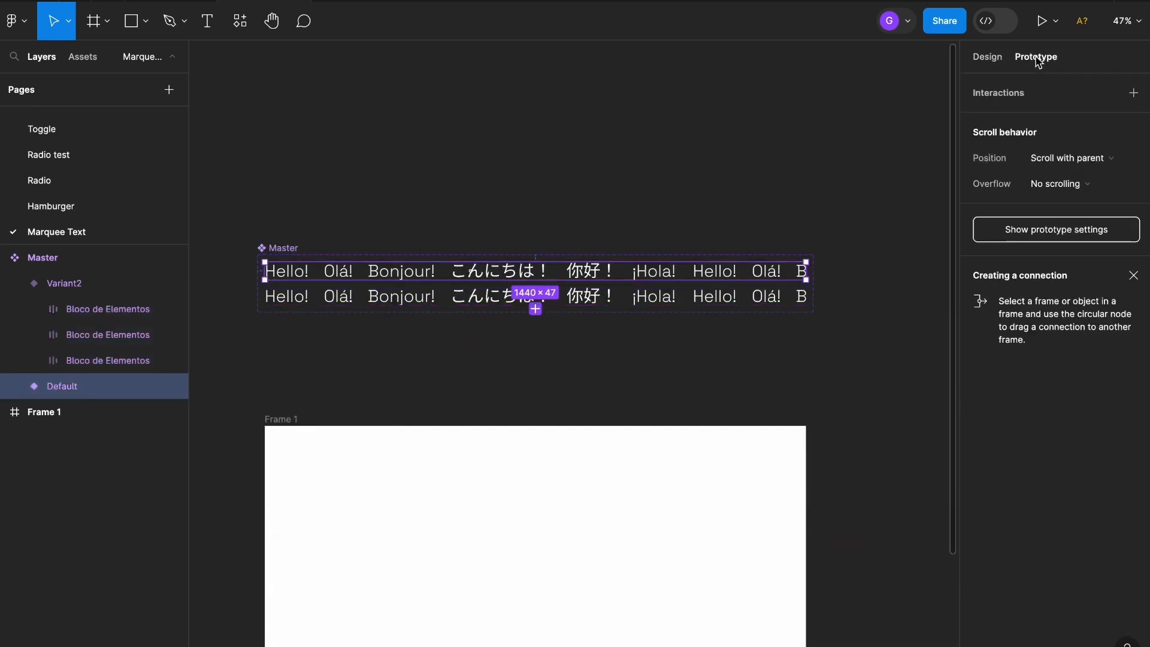
{"action": "left_click_drag", "start_coordinate": [765, 303], "coordinate": [765, 305]}
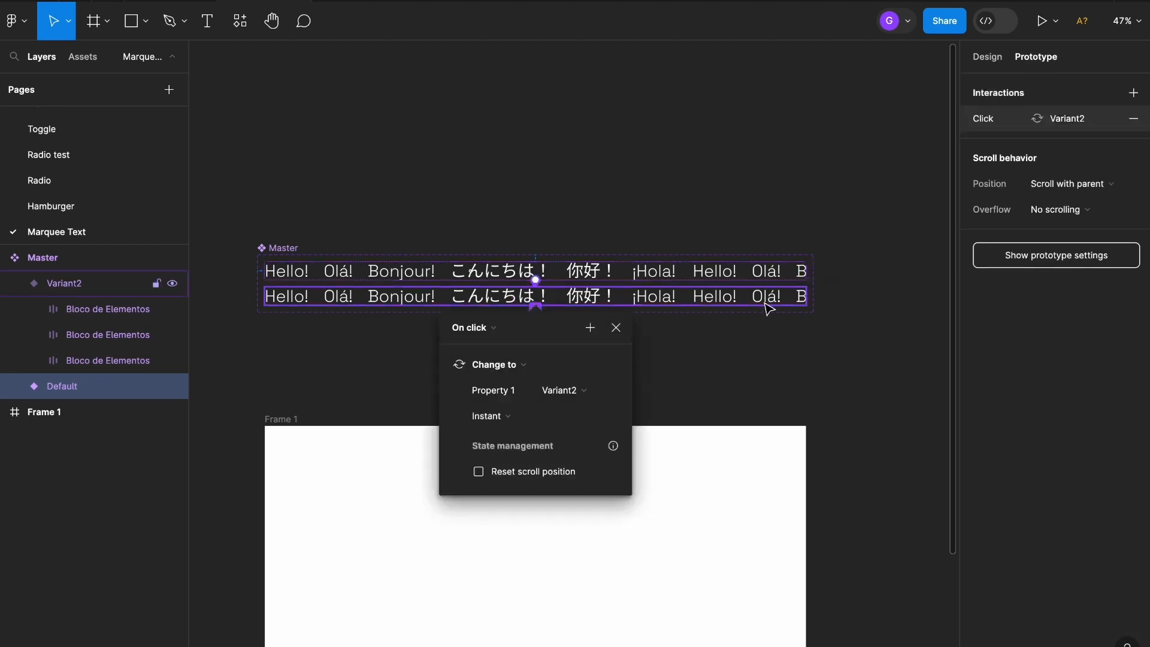
- Set the Default-to-Variant2 interaction's trigger to After delay with a delay of 1 ms
{"action": "left_click_drag", "start_coordinate": [525, 332], "coordinate": [767, 325]}
{"action": "scroll", "coordinate": [771, 328], "scroll_direction": "up", "scroll_amount": 5}
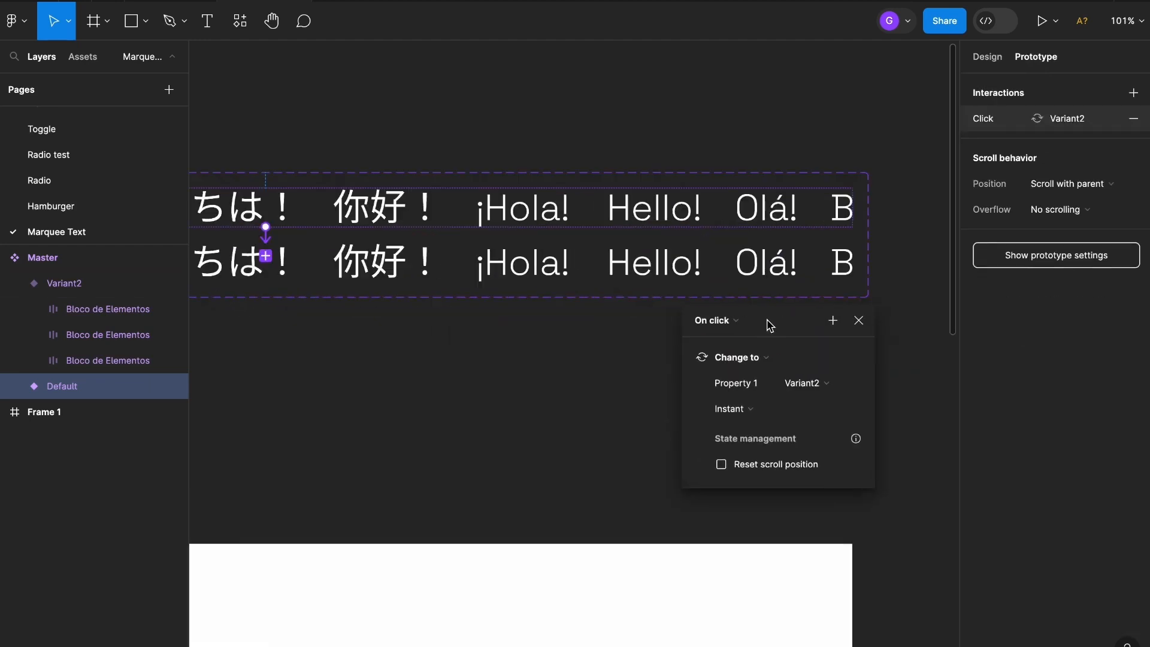
{"action": "left_click", "coordinate": [738, 326]}
{"action": "left_click", "coordinate": [732, 523]}
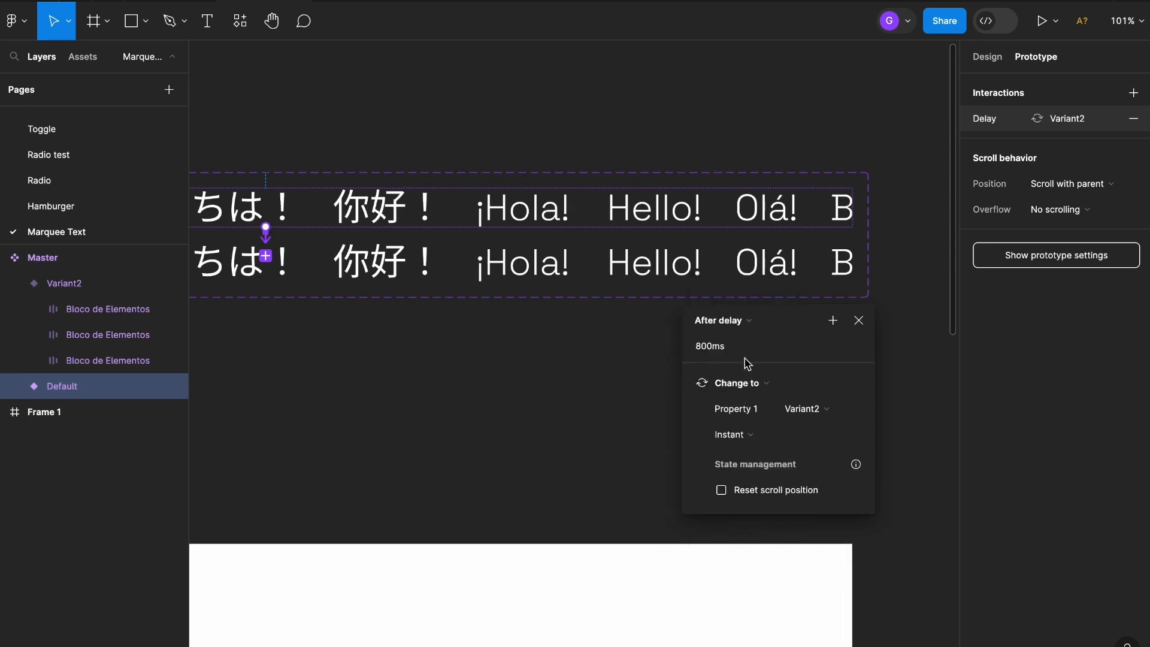
{"action": "left_click", "coordinate": [758, 350]}
{"action": "type", "text": "1"}
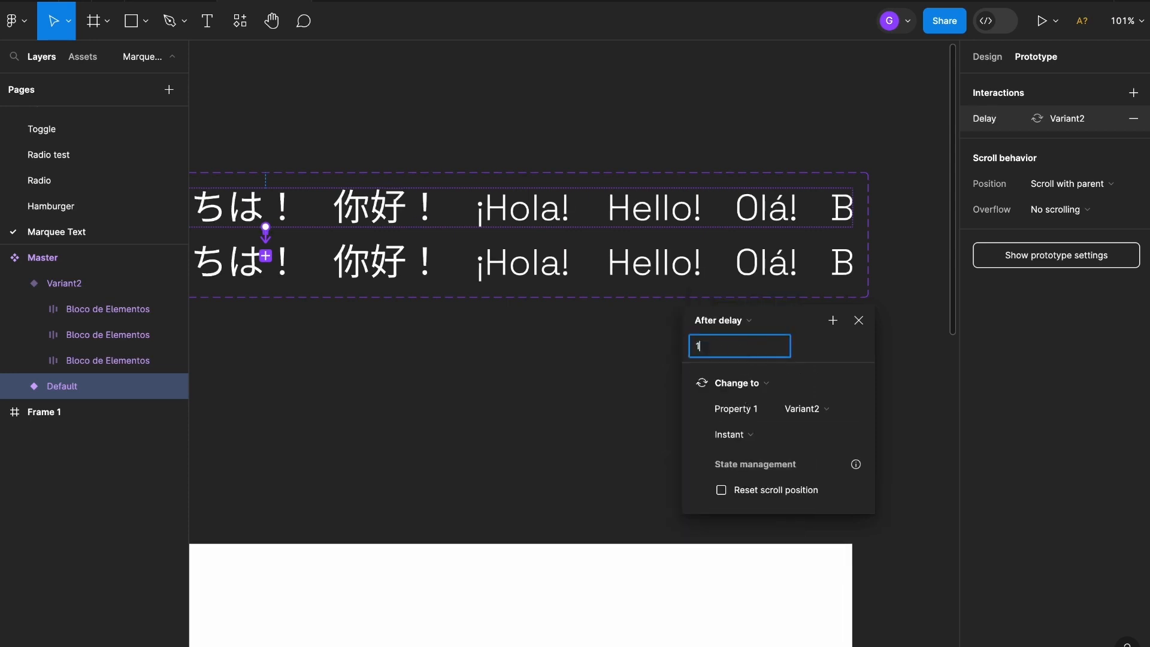
{"action": "key", "text": "Return"}
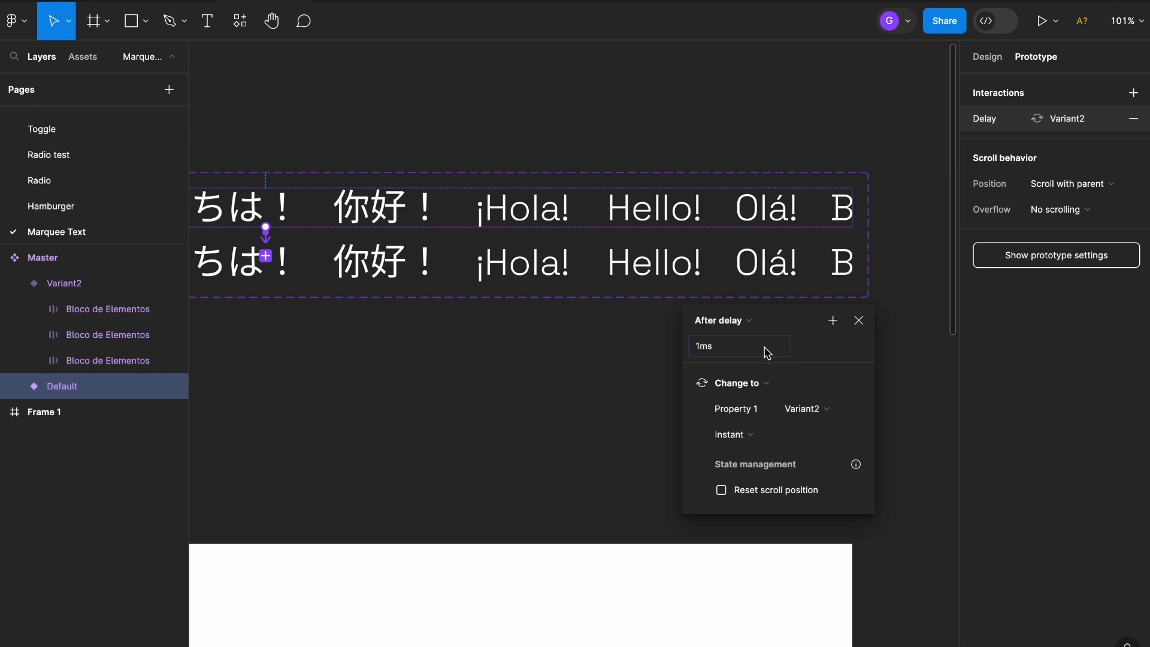
- Set the Default-to-Variant2 interaction's animation to Smart animate with Linear easing
{"action": "left_click", "coordinate": [748, 439]}
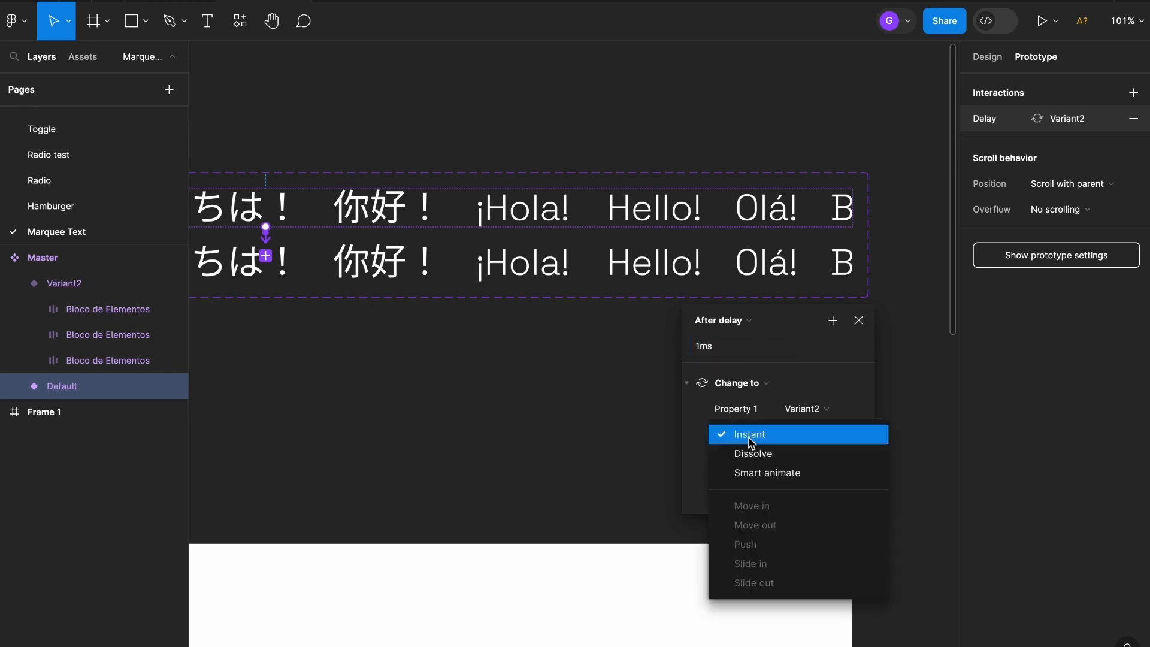
{"action": "left_click", "coordinate": [699, 446]}
{"action": "left_click", "coordinate": [744, 436]}
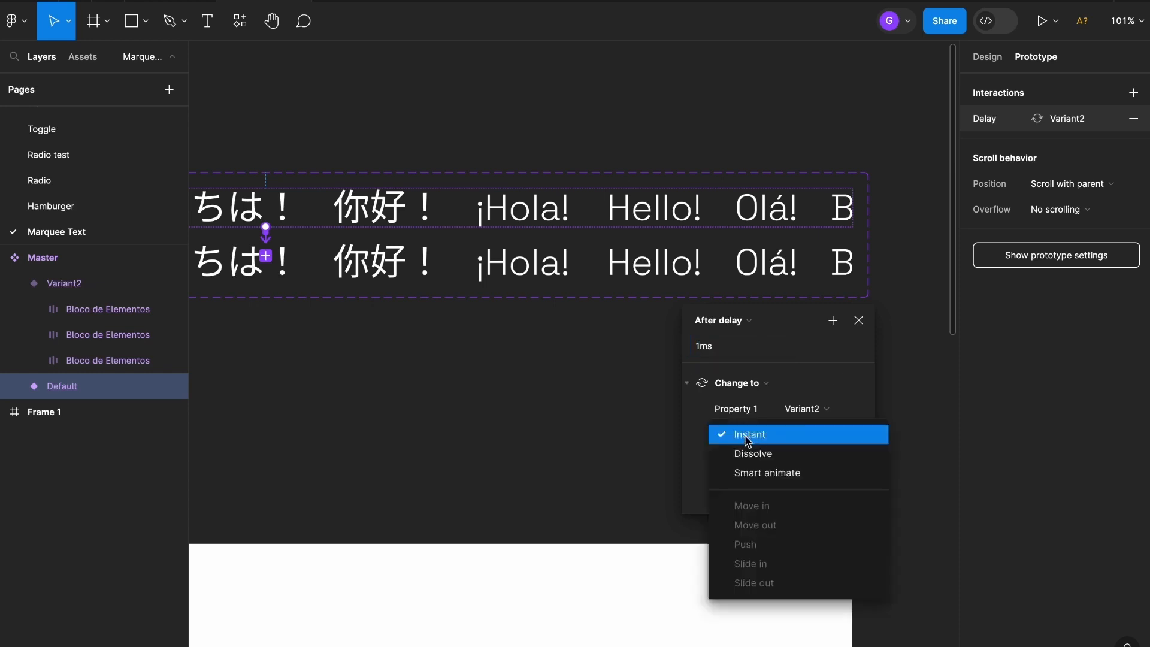
{"action": "left_click", "coordinate": [778, 476]}
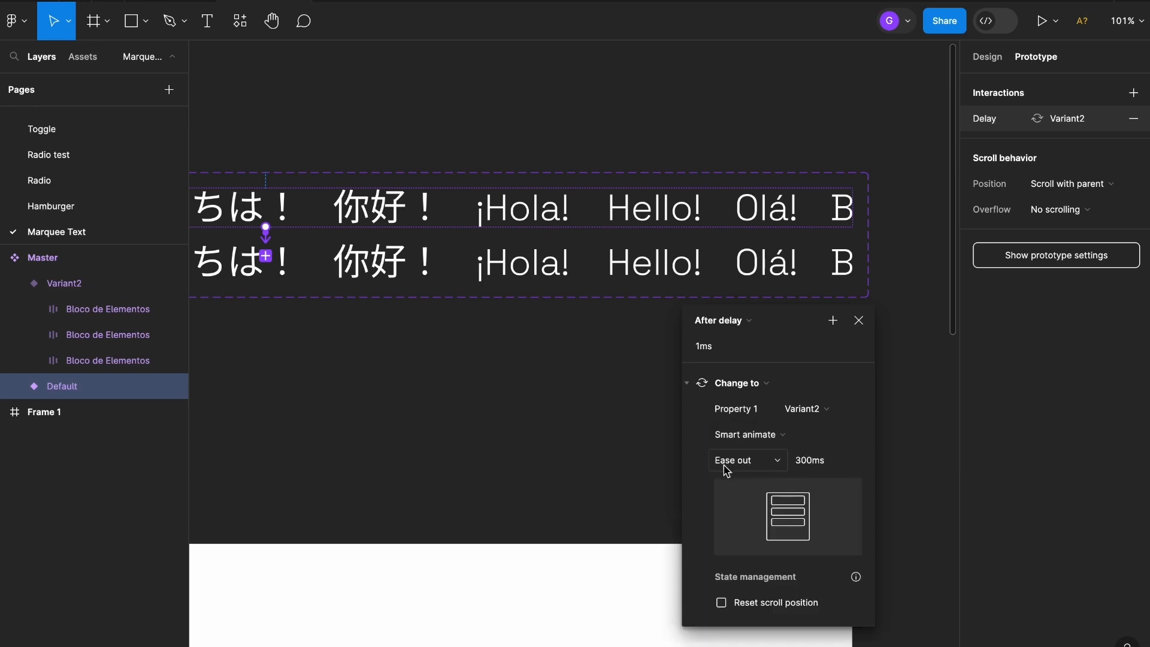
{"action": "left_click", "coordinate": [780, 465]}
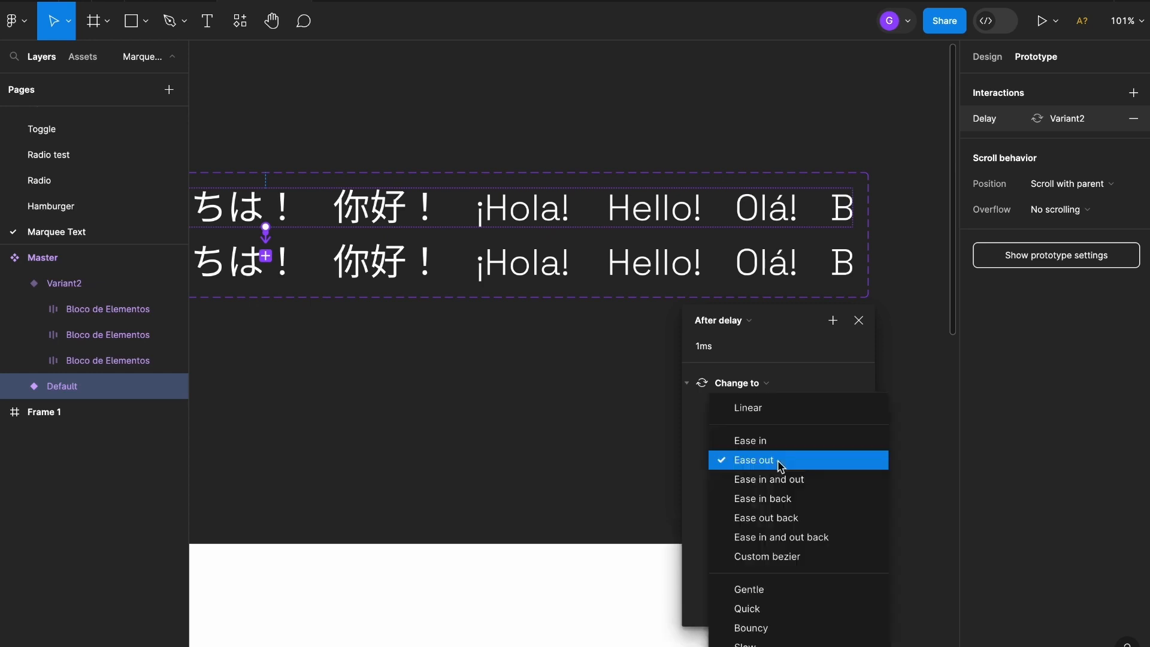
{"action": "left_click", "coordinate": [768, 410]}
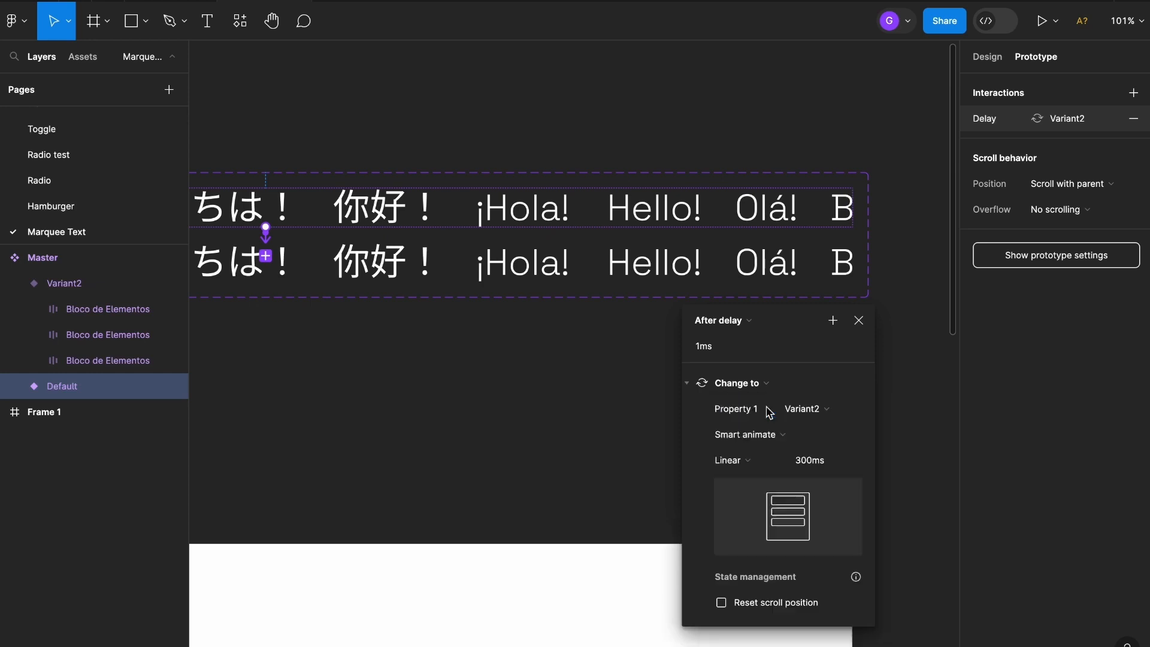
- Set the duration of the Default-to-Variant2 animation to 10000 ms and close the interaction settings
{"action": "left_click", "coordinate": [809, 466]}
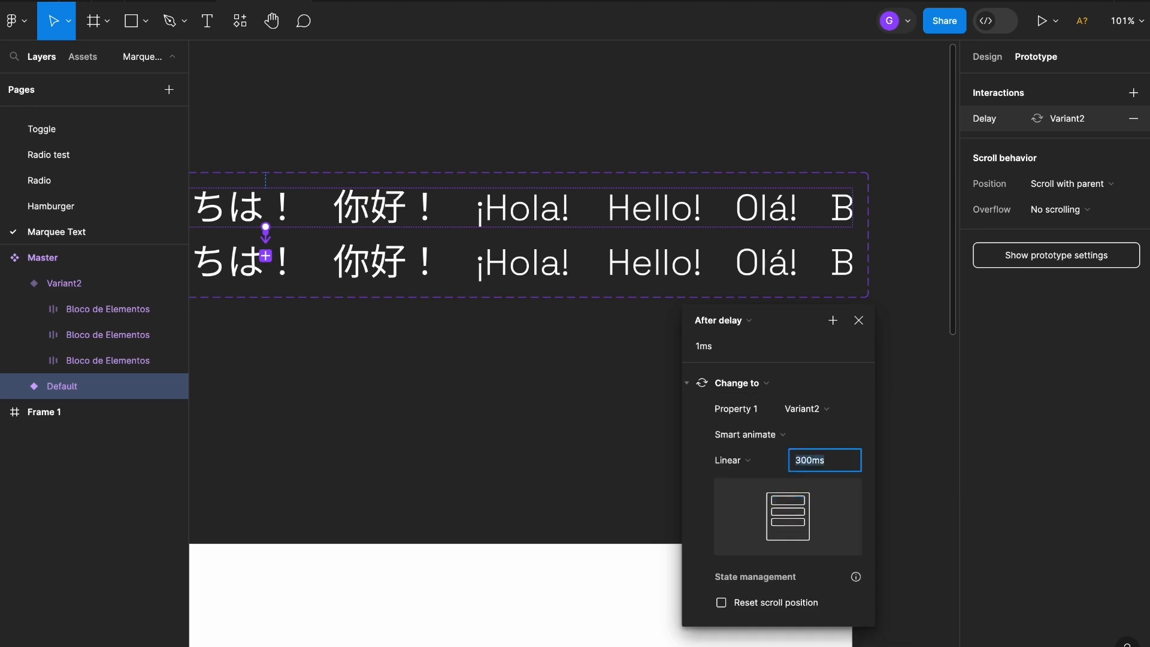
{"action": "type", "text": "30000"}
{"action": "key", "text": "Return"}
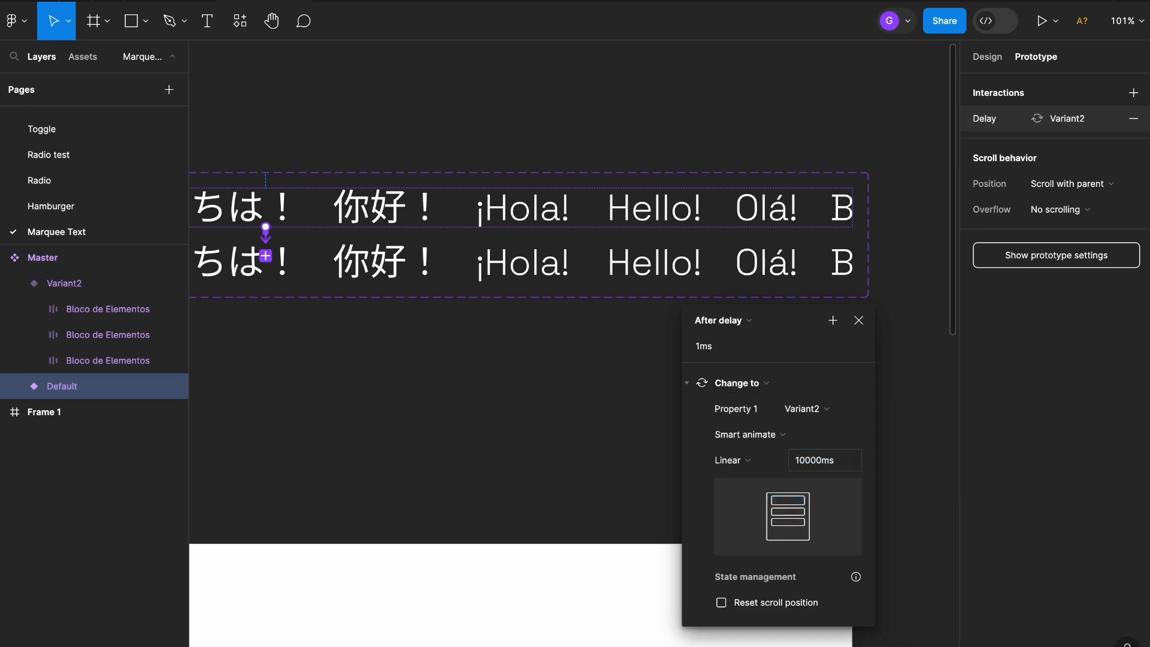
{"action": "left_click", "coordinate": [808, 468]}
{"action": "left_click", "coordinate": [800, 466]}
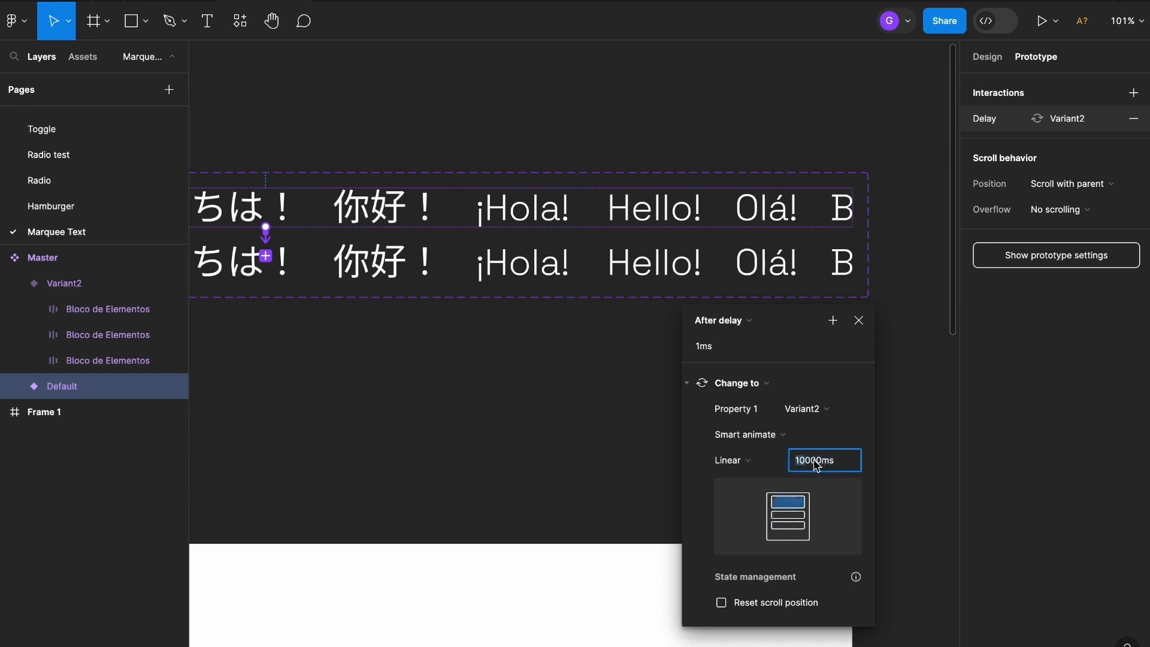
{"action": "left_click", "coordinate": [858, 320]}
- Add a prototype interaction from Variant2 that changes it back to the Default variant
{"action": "scroll", "coordinate": [572, 297], "scroll_direction": "down", "scroll_amount": 5}
{"action": "left_click_drag", "start_coordinate": [391, 362], "coordinate": [665, 352]}
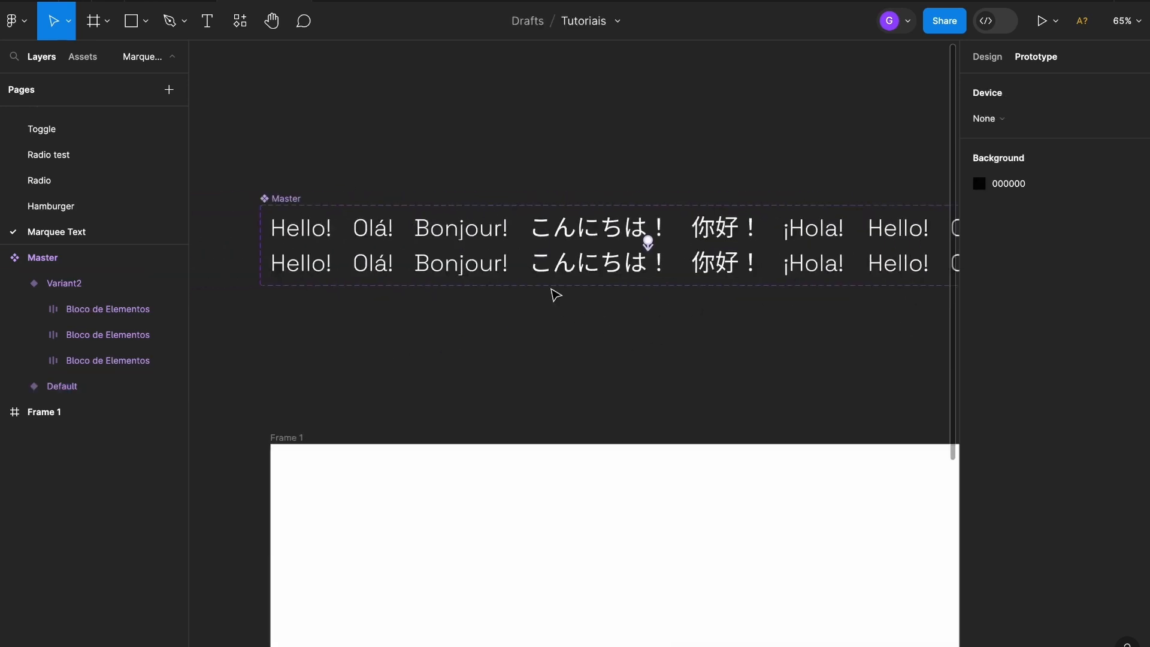
{"action": "left_click", "coordinate": [487, 273]}
{"action": "left_click_drag", "start_coordinate": [270, 262], "coordinate": [294, 231]}
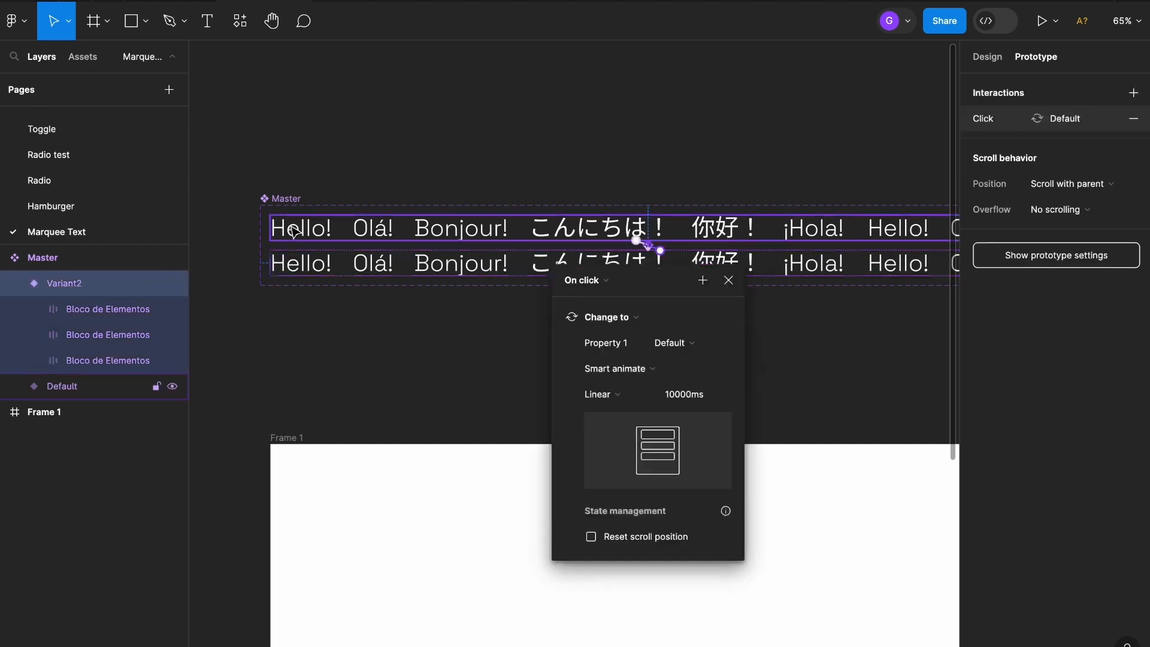
- Set the Variant2-to-Default interaction's trigger to After delay with a delay of 1 ms
{"action": "left_click", "coordinate": [606, 284]}
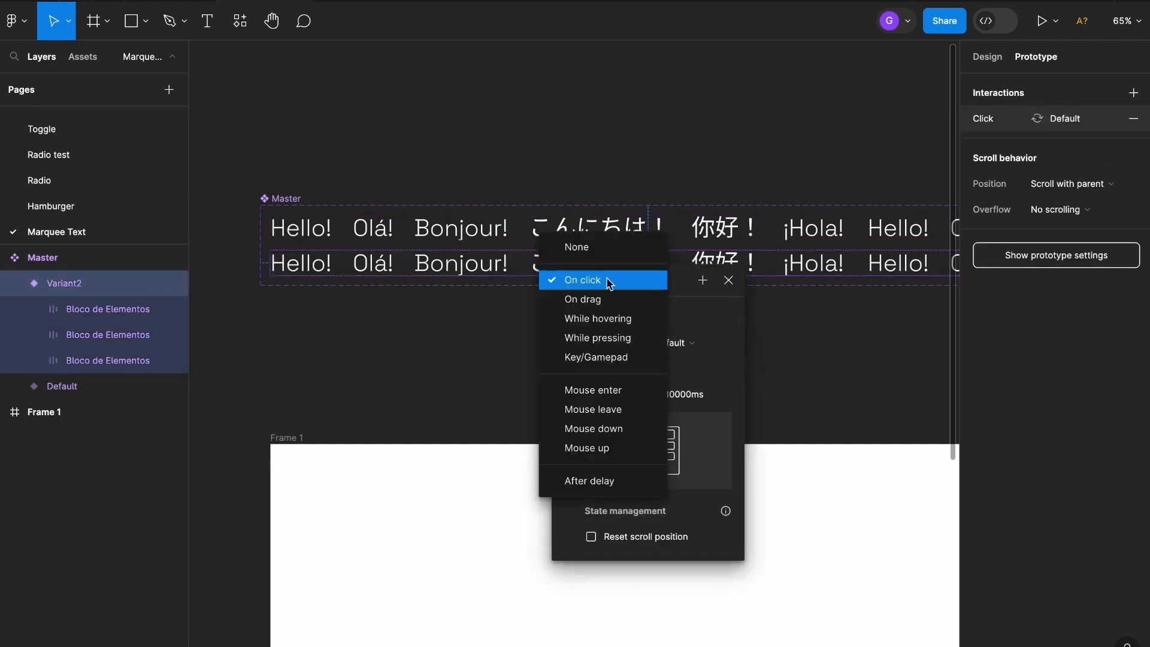
{"action": "left_click", "coordinate": [608, 483]}
{"action": "left_click", "coordinate": [605, 309]}
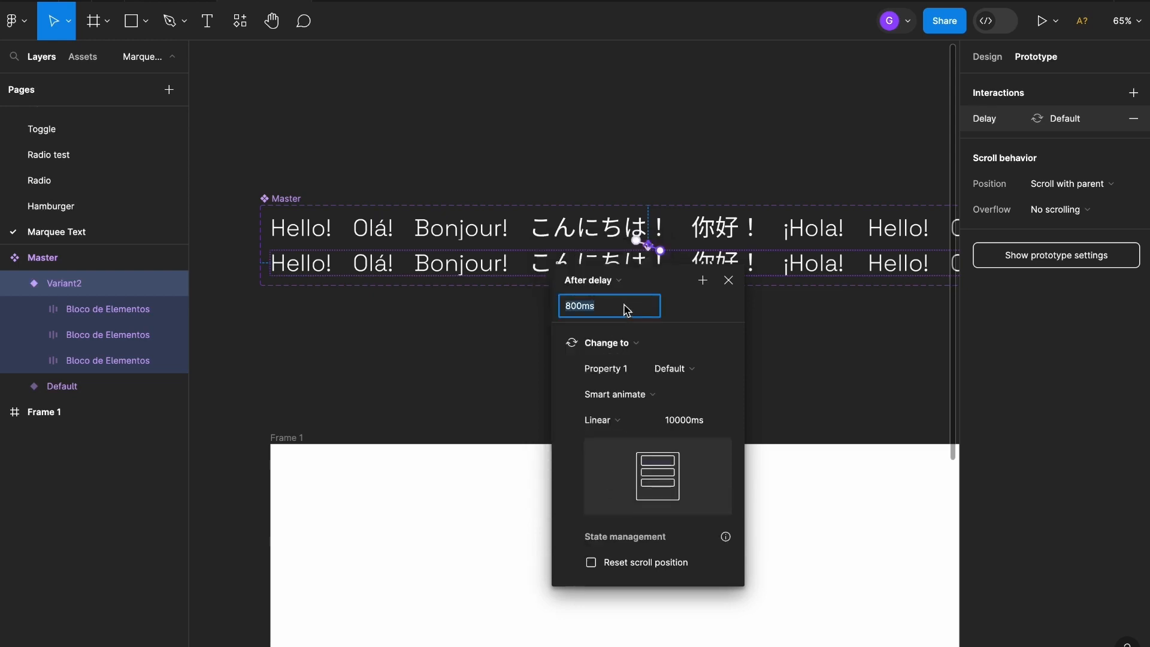
{"action": "type", "text": "1"}
{"action": "key", "text": "Return"}
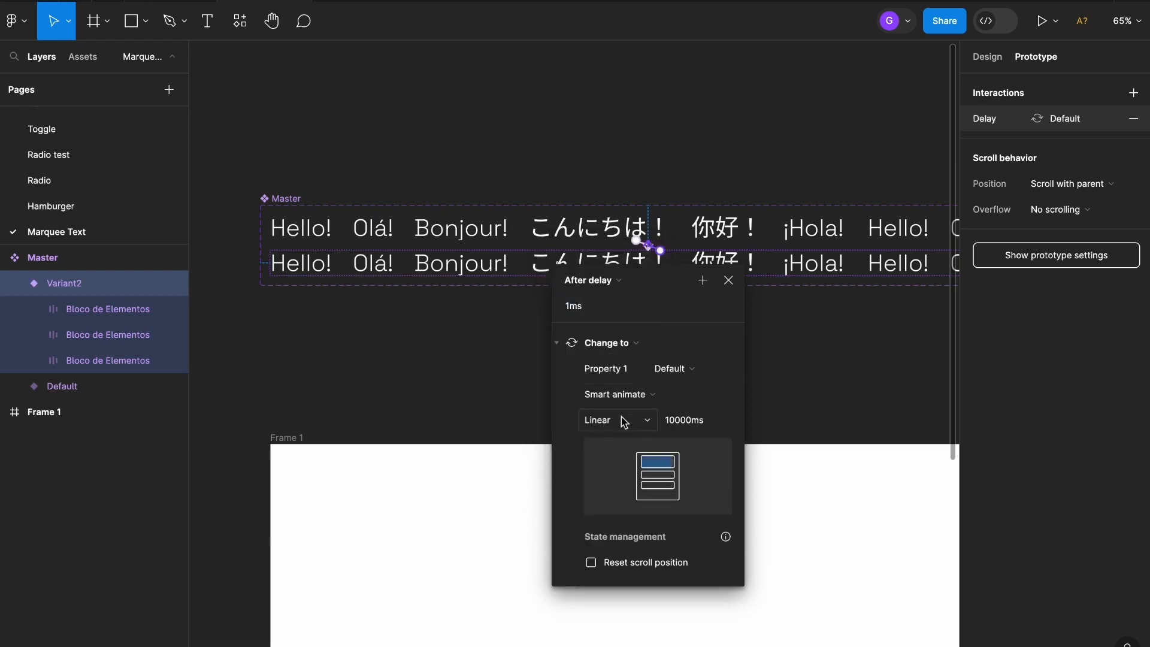
{"action": "left_click", "coordinate": [623, 400]}
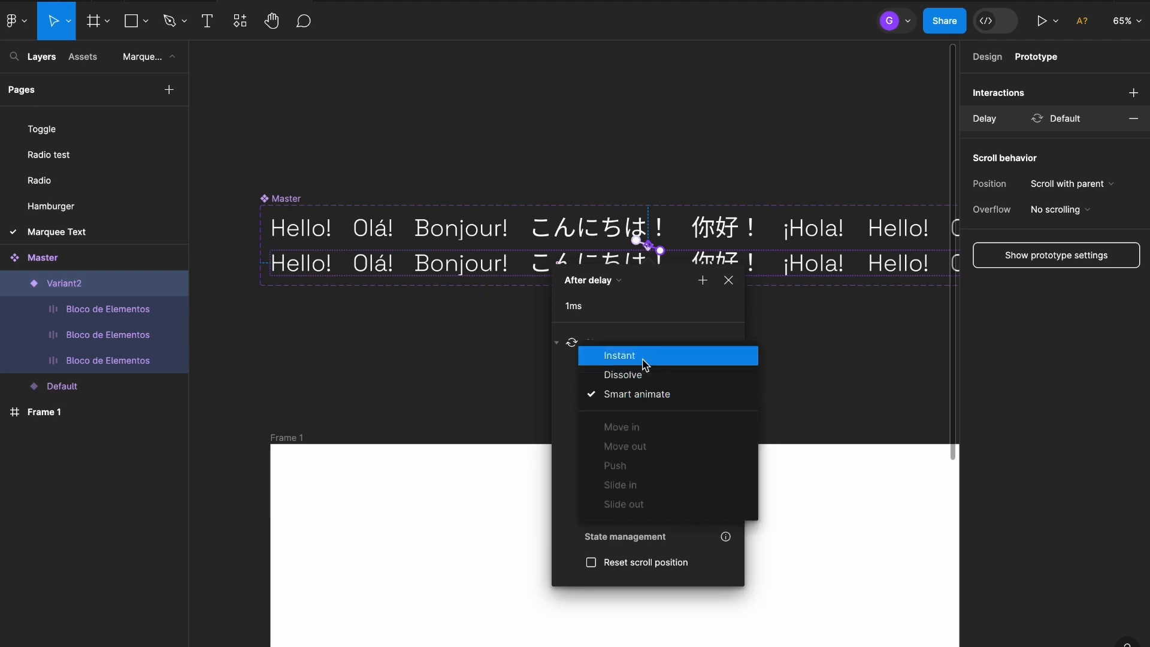
{"action": "left_click", "coordinate": [640, 375]}
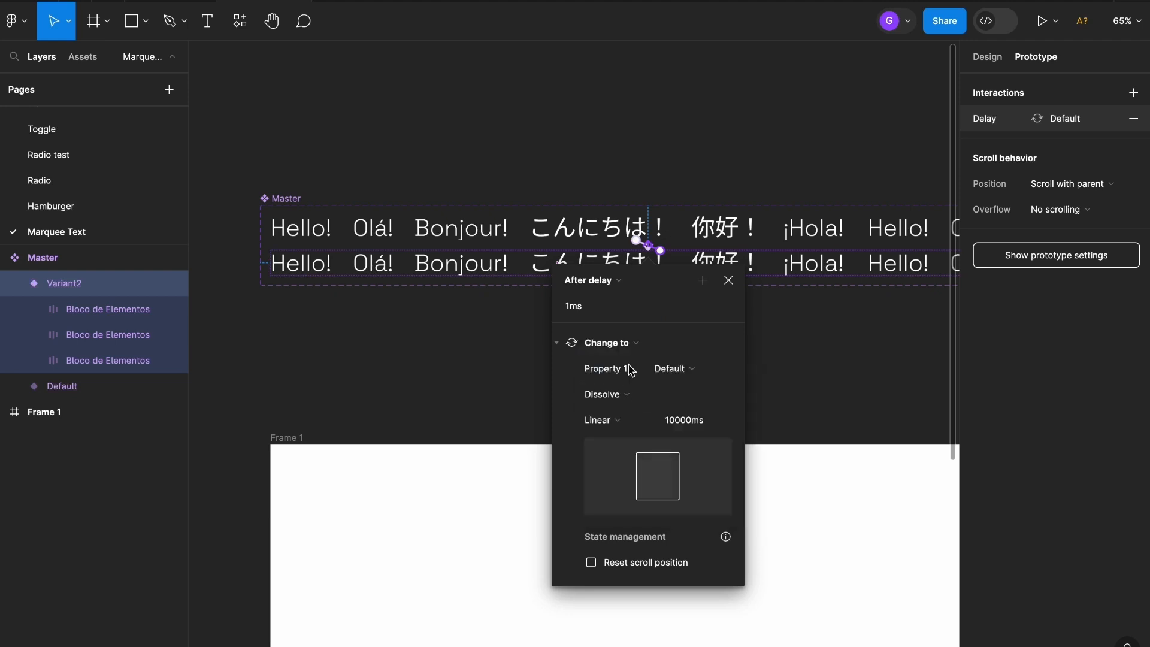
{"action": "left_click", "coordinate": [629, 395]}
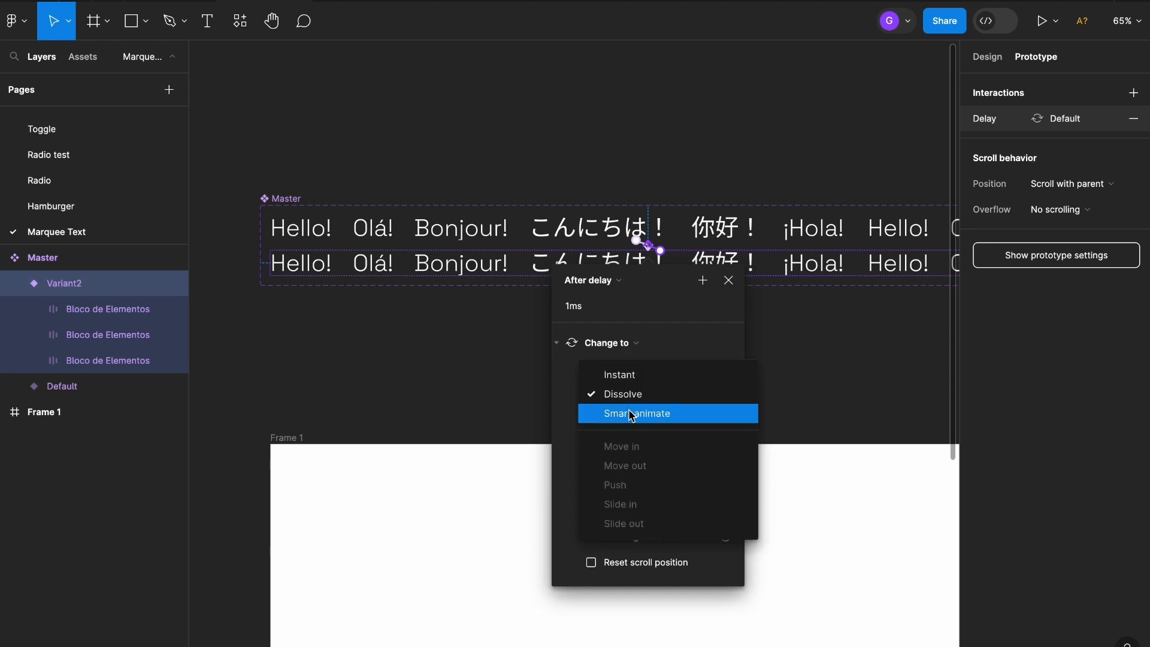
{"action": "left_click", "coordinate": [630, 413]}
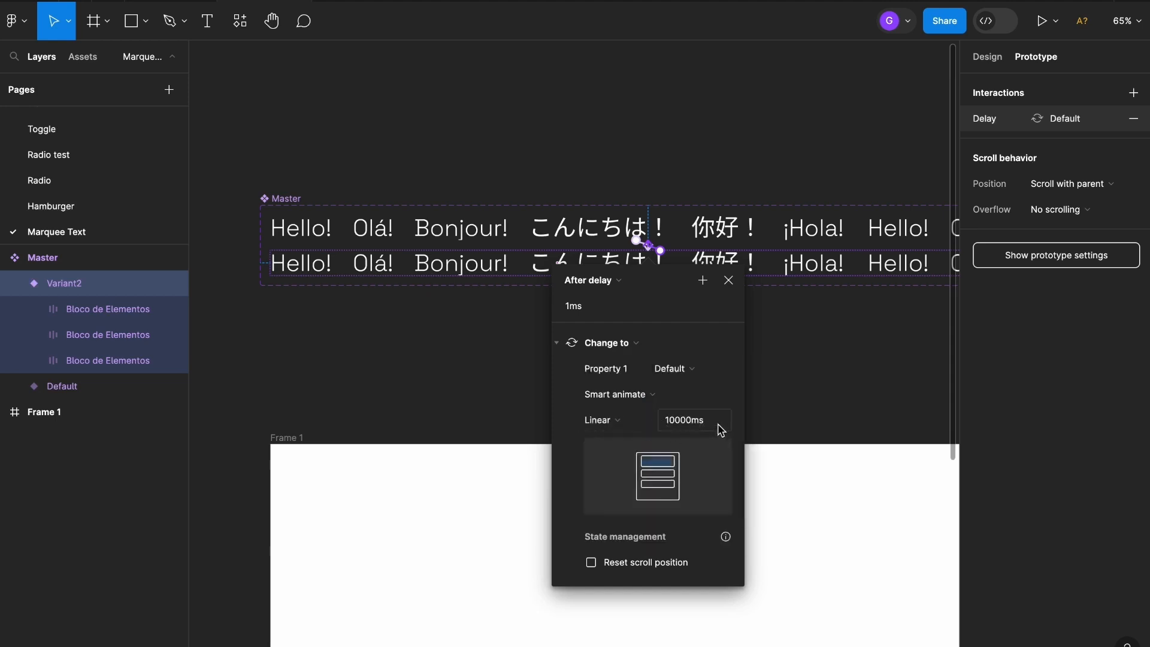
- Set the duration of the Variant2-to-Default animation to 1 ms and close the interaction settings
{"action": "left_click", "coordinate": [678, 424]}
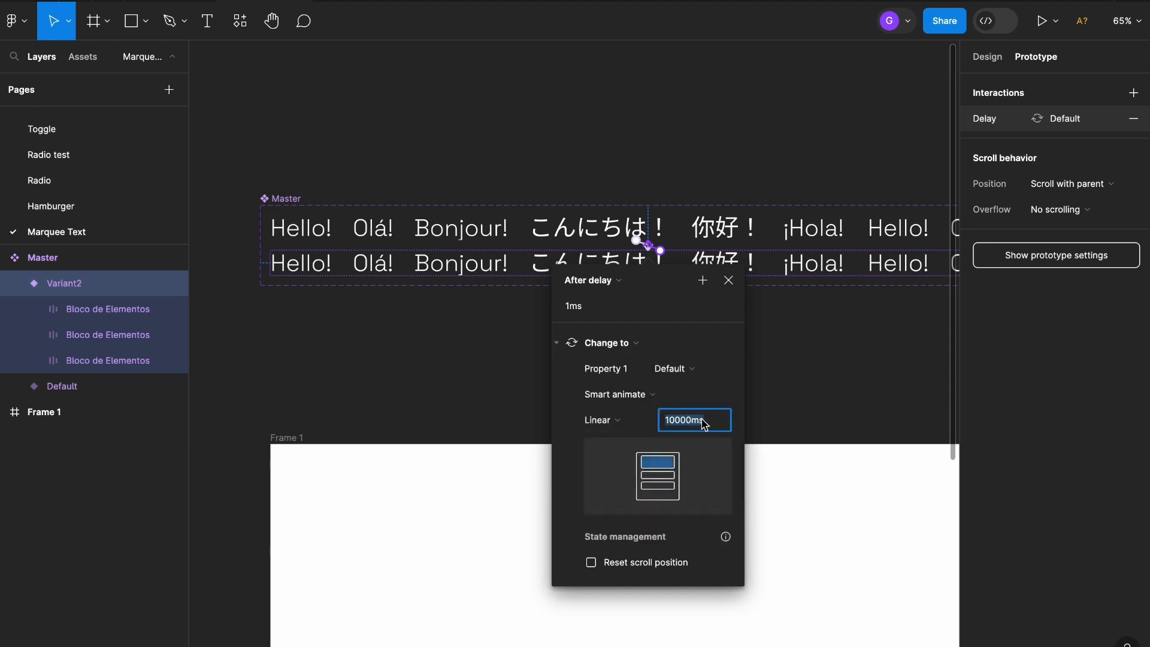
{"action": "type", "text": "1"}
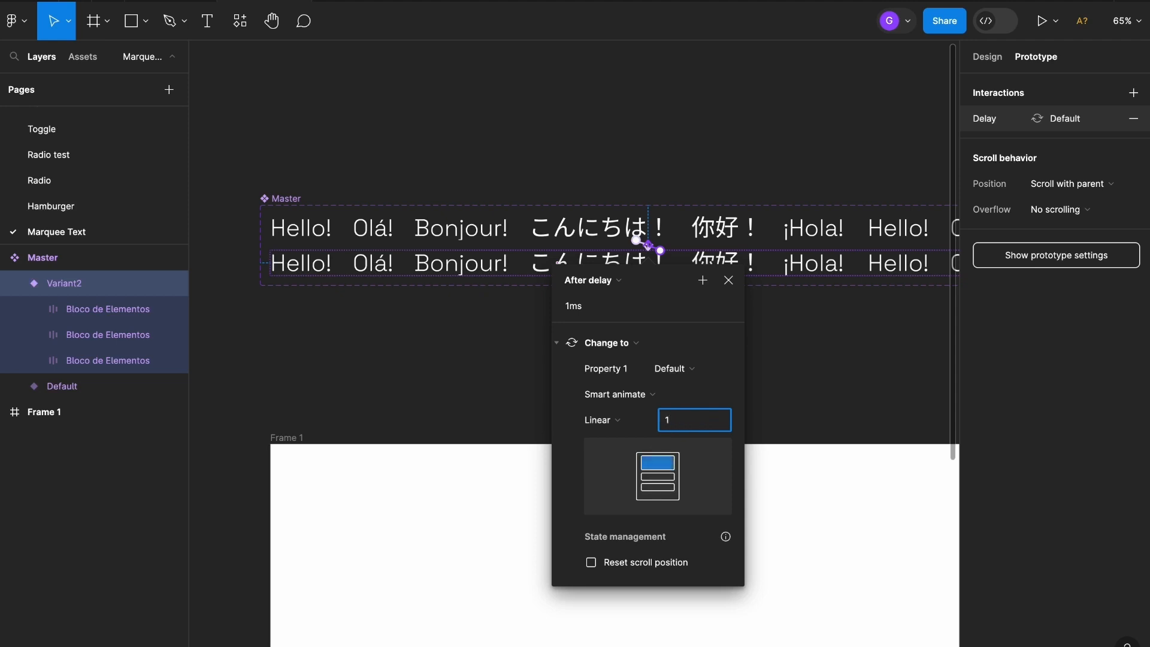
{"action": "key", "text": "Return"}
{"action": "left_click", "coordinate": [730, 286]}
{"action": "left_click", "coordinate": [483, 347]}
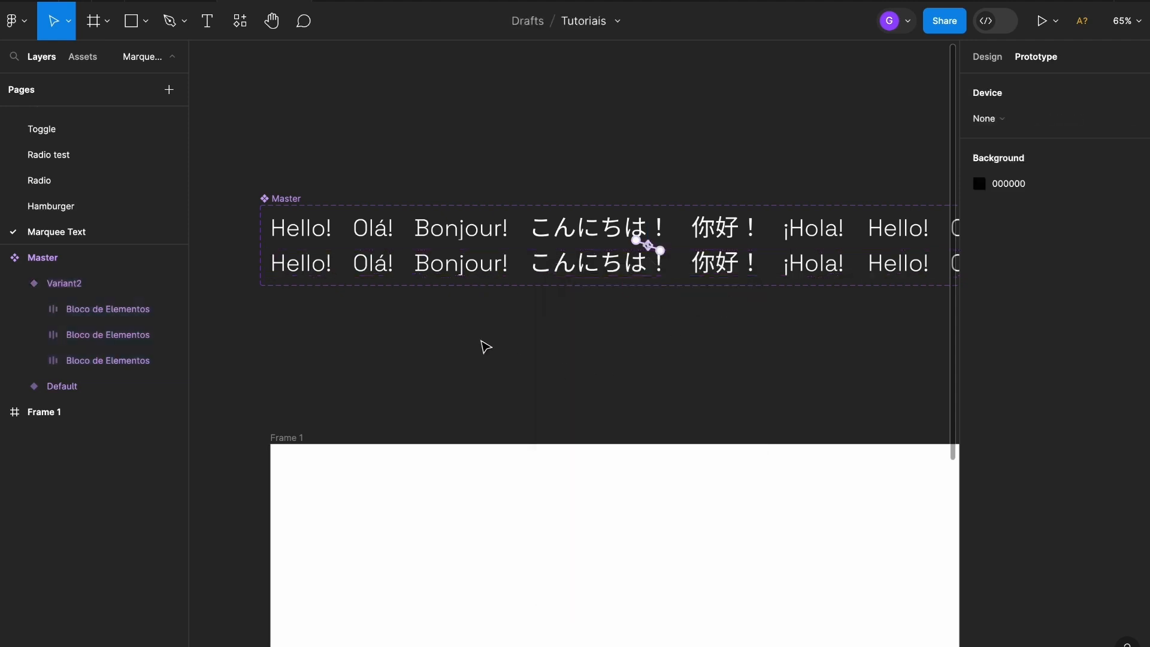
- Change Frame 1's fill colour to black (000000)
{"action": "scroll", "coordinate": [523, 347], "scroll_direction": "down", "scroll_amount": 5}
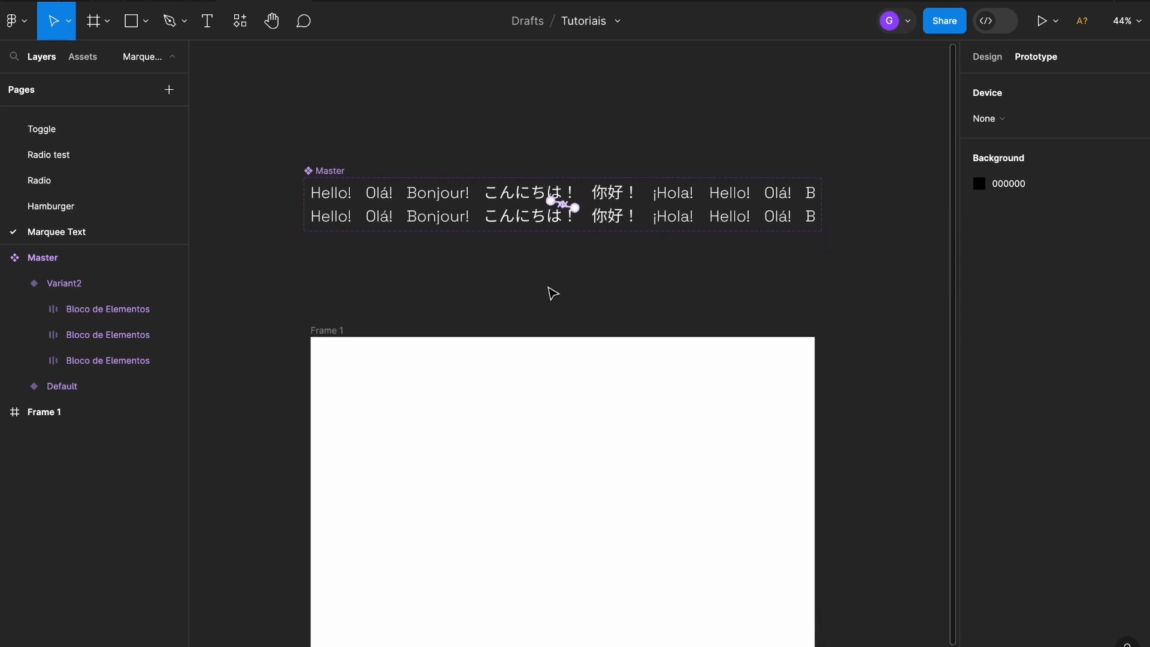
{"action": "scroll", "coordinate": [563, 275], "scroll_direction": "down", "scroll_amount": 3}
{"action": "scroll", "coordinate": [563, 275], "scroll_direction": "right", "scroll_amount": 2}
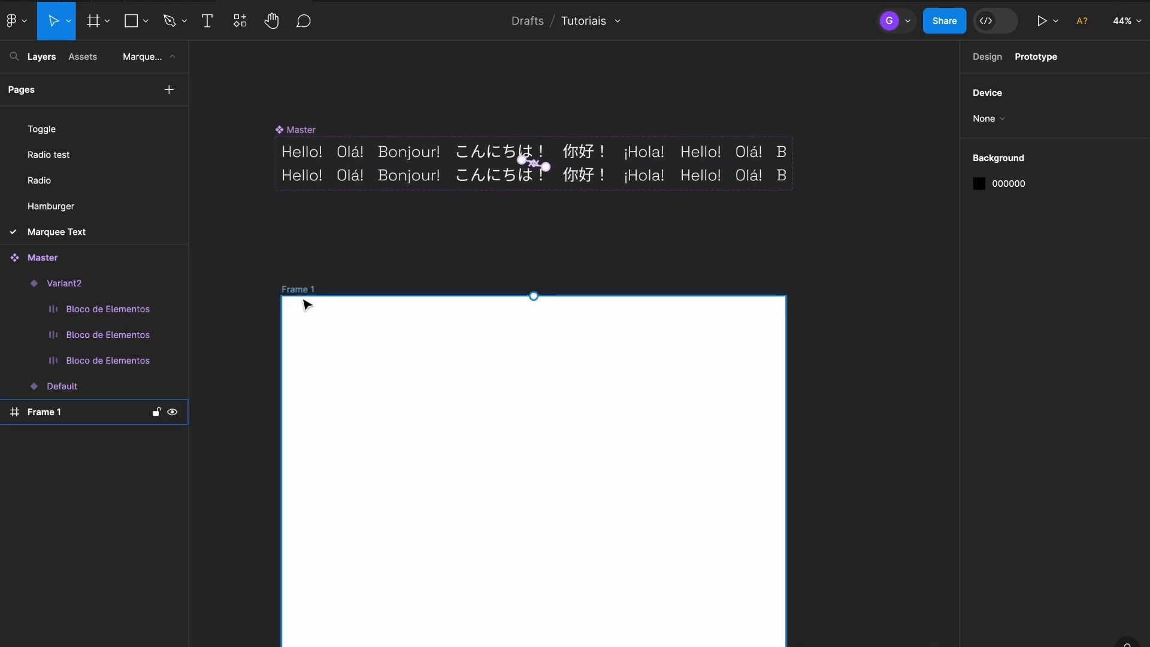
{"action": "left_click", "coordinate": [298, 291]}
{"action": "left_click", "coordinate": [990, 62]}
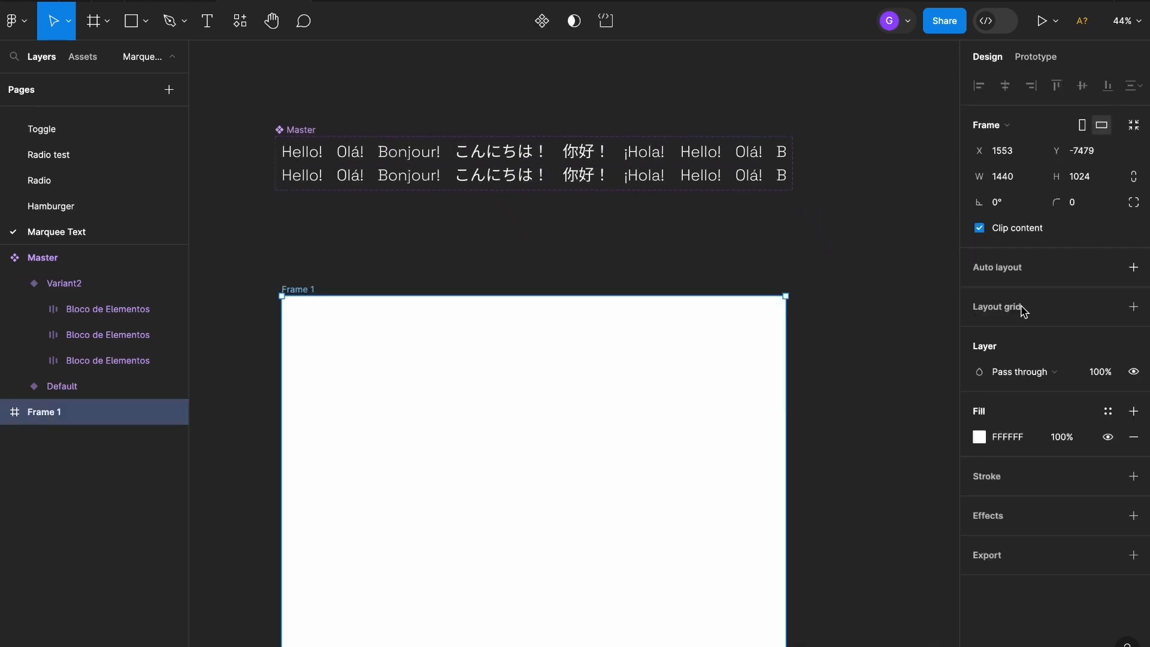
{"action": "left_click", "coordinate": [980, 437]}
{"action": "left_click", "coordinate": [816, 416]}
{"action": "left_click_drag", "start_coordinate": [801, 442], "coordinate": [695, 501]}
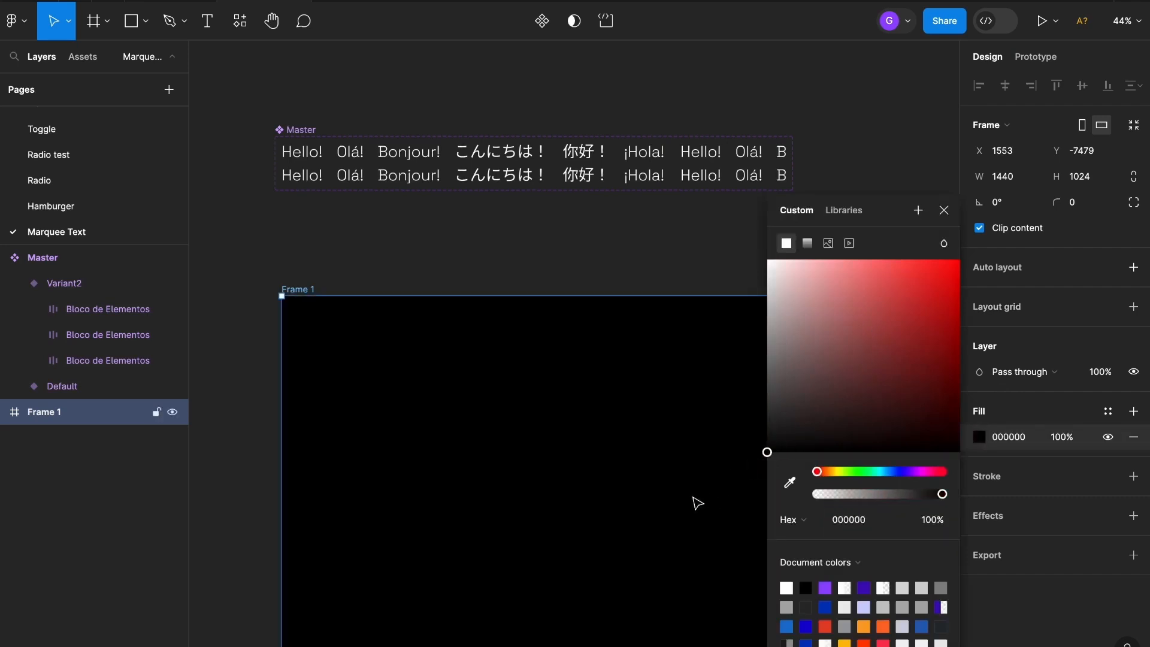
{"action": "left_click", "coordinate": [300, 230]}
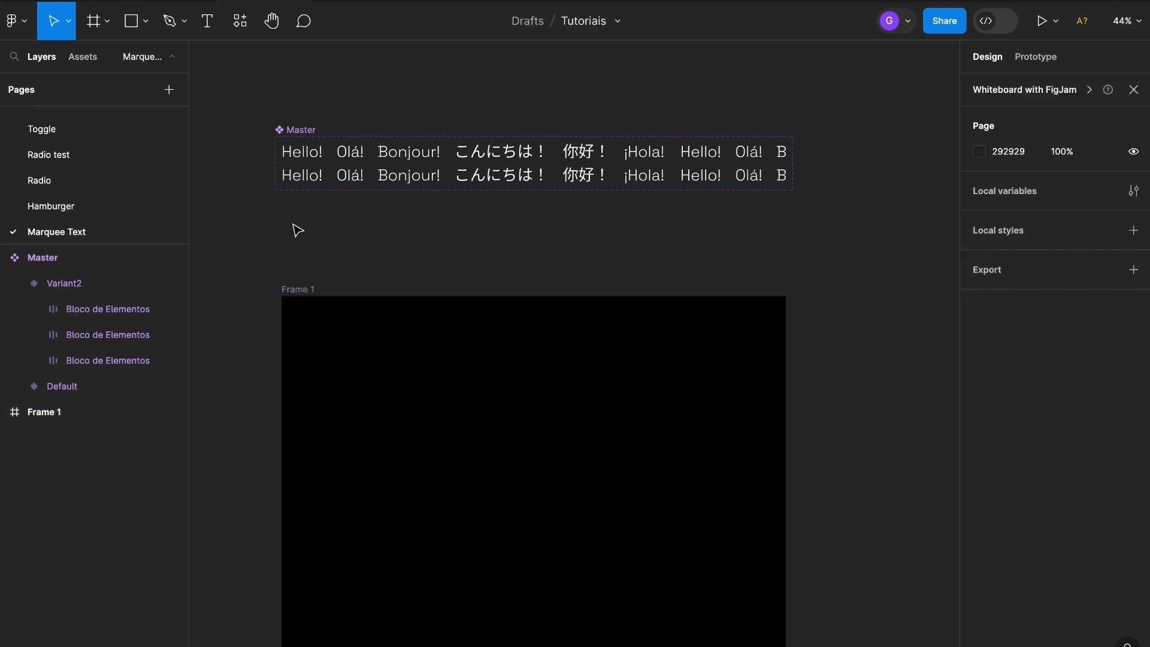
- Place an instance of the local Master component across the vertical middle of Frame 1 at X 0, Y 489, and launch the prototype presentation
{"action": "left_click", "coordinate": [83, 62]}
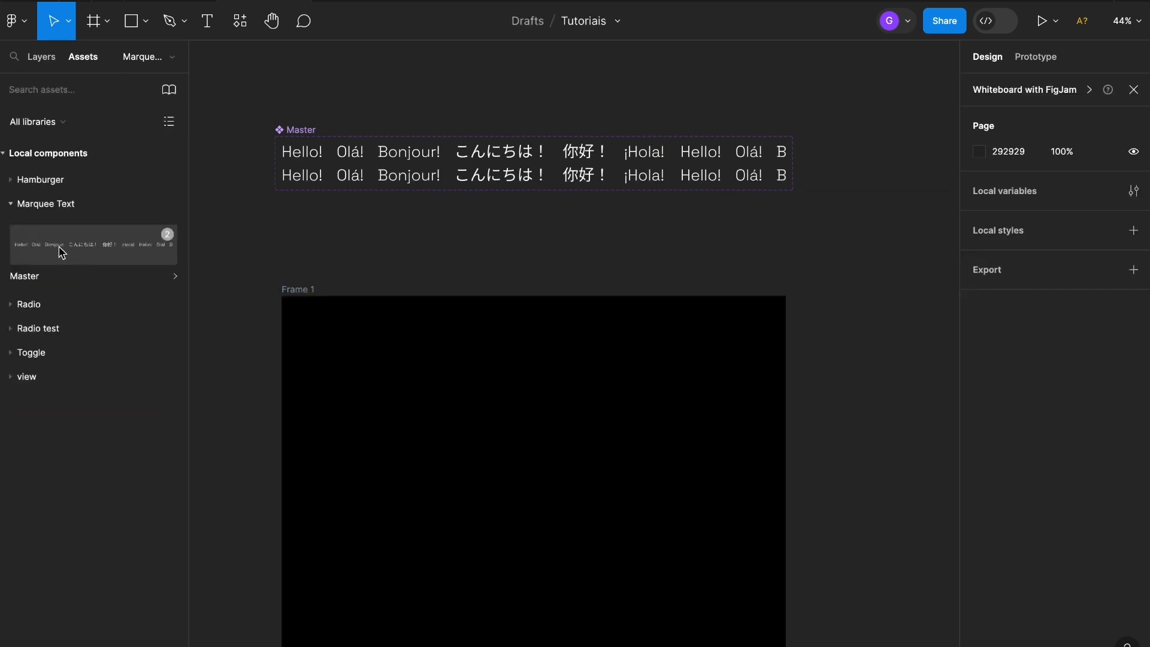
{"action": "left_click_drag", "start_coordinate": [59, 252], "coordinate": [438, 480]}
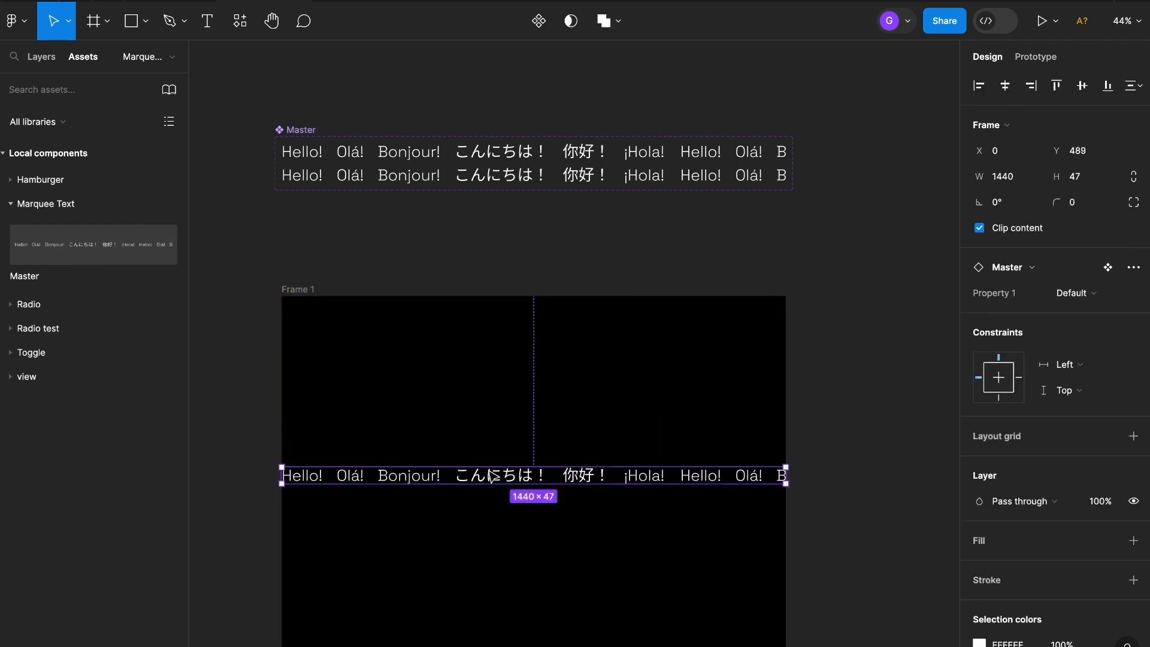
{"action": "left_click", "coordinate": [481, 252]}
{"action": "scroll", "coordinate": [516, 228], "scroll_direction": "down", "scroll_amount": 2}
{"action": "left_click", "coordinate": [1043, 20]}
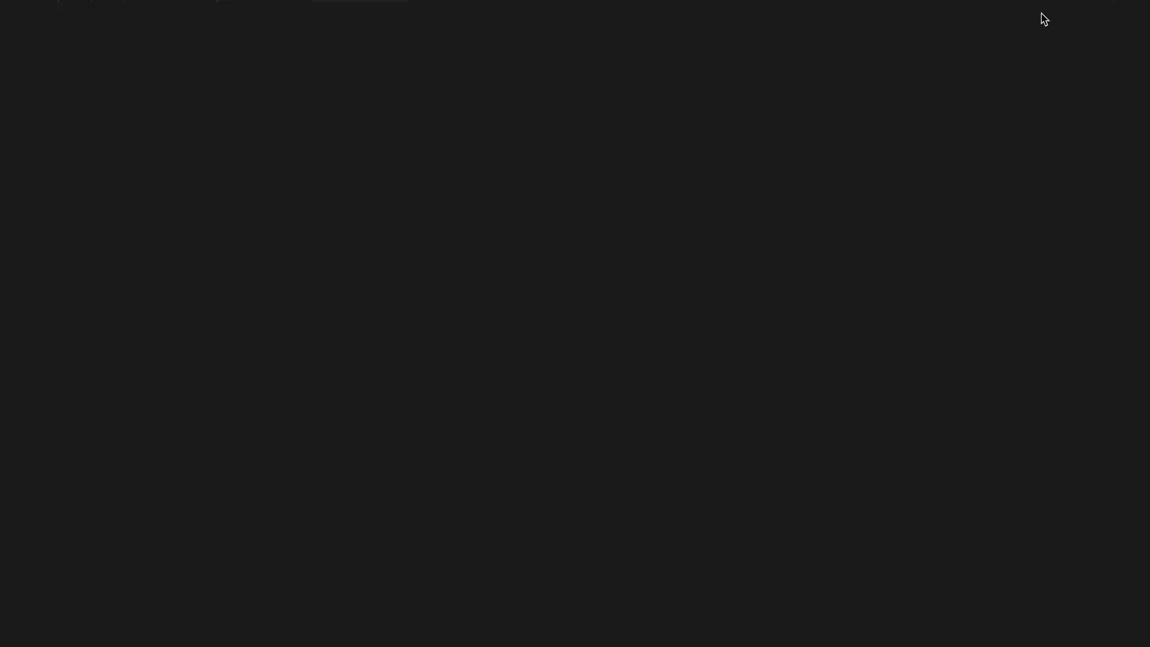